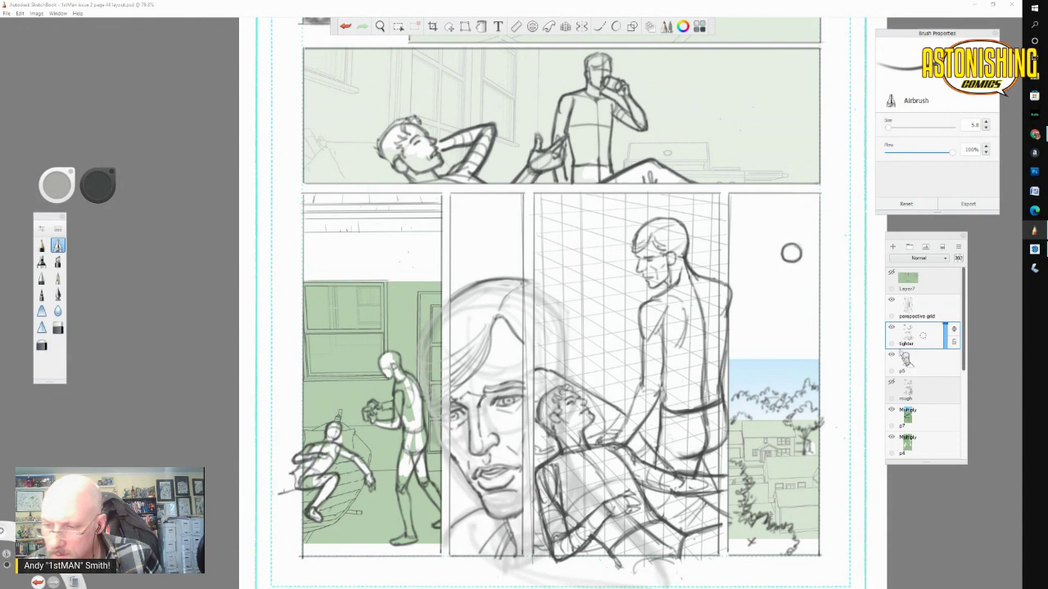
Hide the large face sketch layer beneath the tighter layer and set the tighter layer's blend mode to Multiply.
left_click(891, 355)
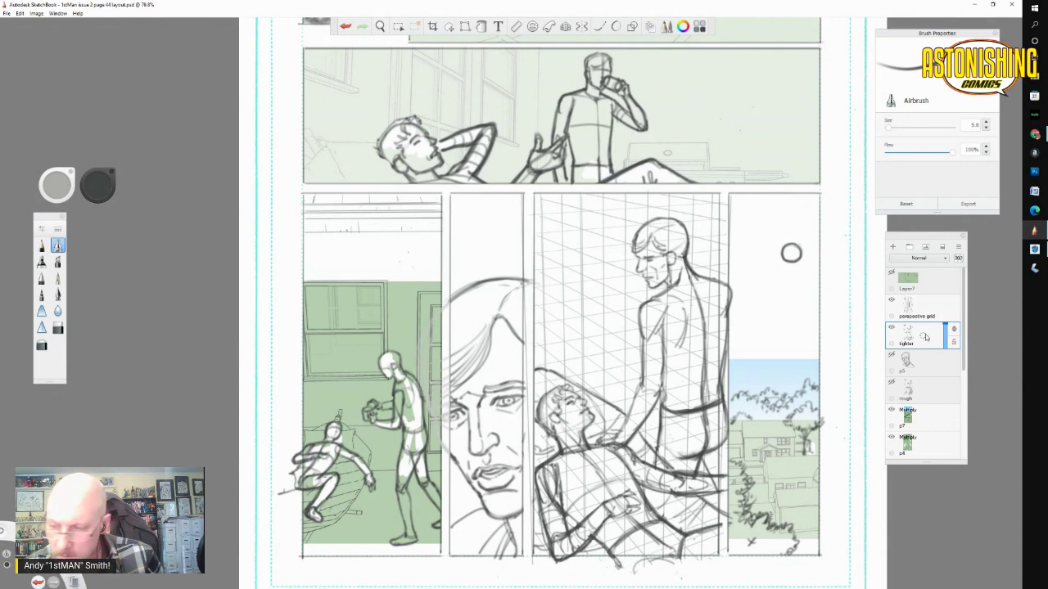
left_click(925, 259)
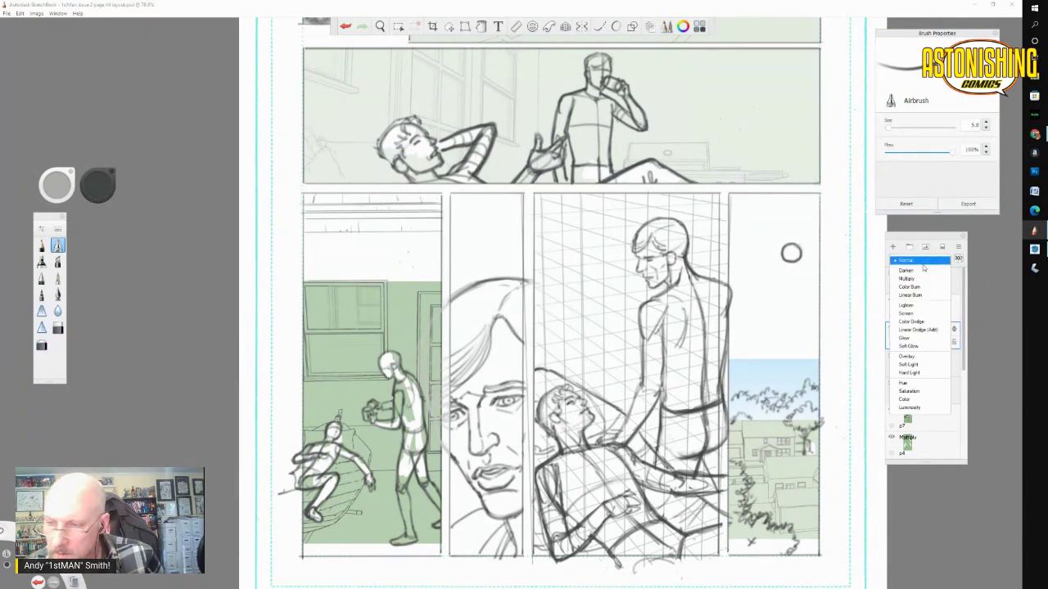
left_click(918, 280)
Save the page 44 layout file and close SketchBook.
left_click_drag(581, 376, 579, 528)
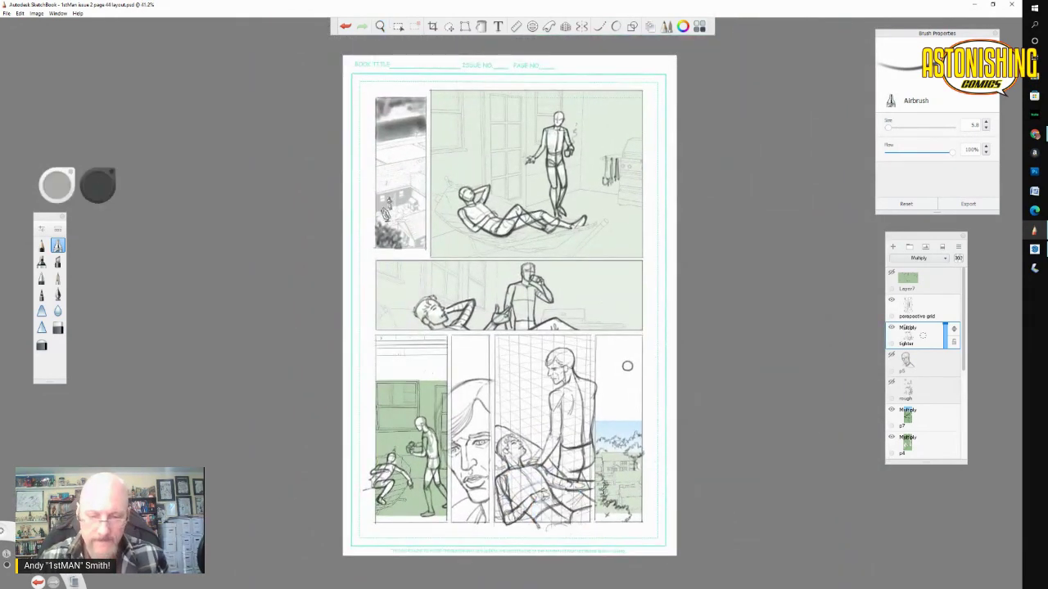
key("ctrl+s")
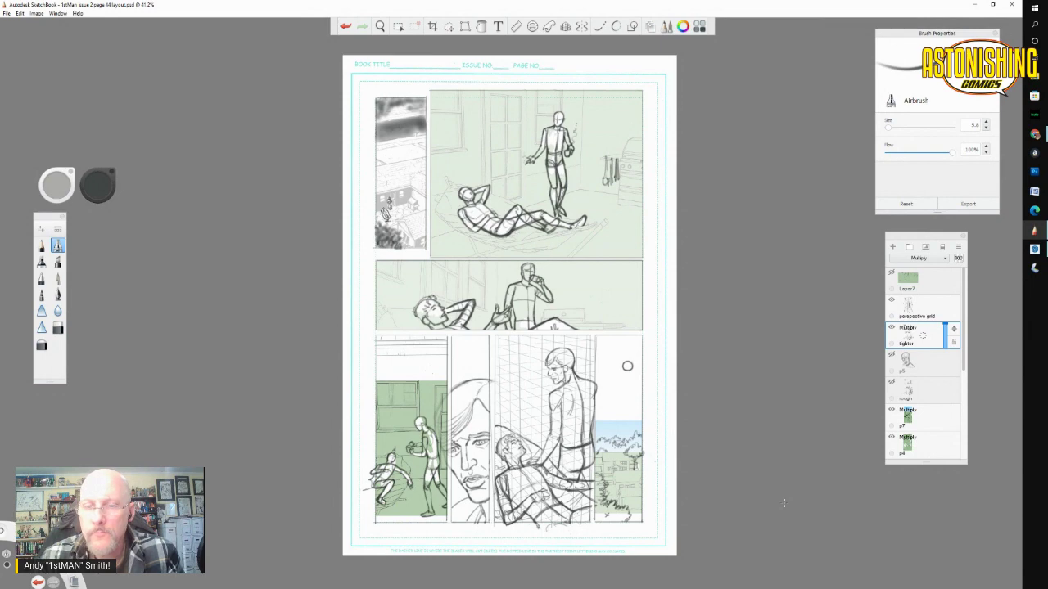
left_click(1012, 7)
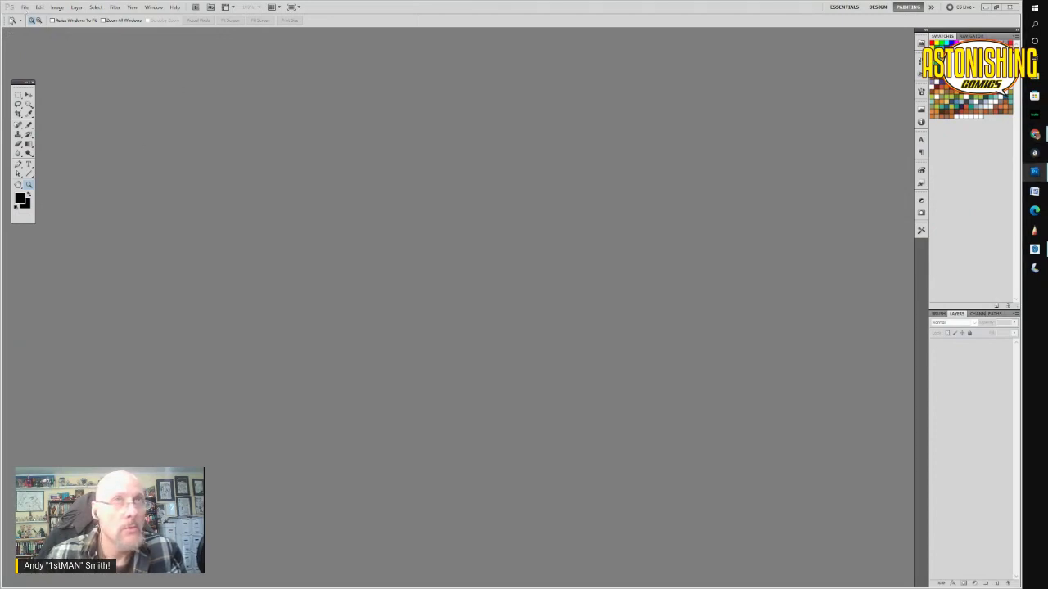
In Photoshop, open the 1stMan issue 2 page 44 layout PSD from the layouts folder of the vol 2 project.
left_click(24, 6)
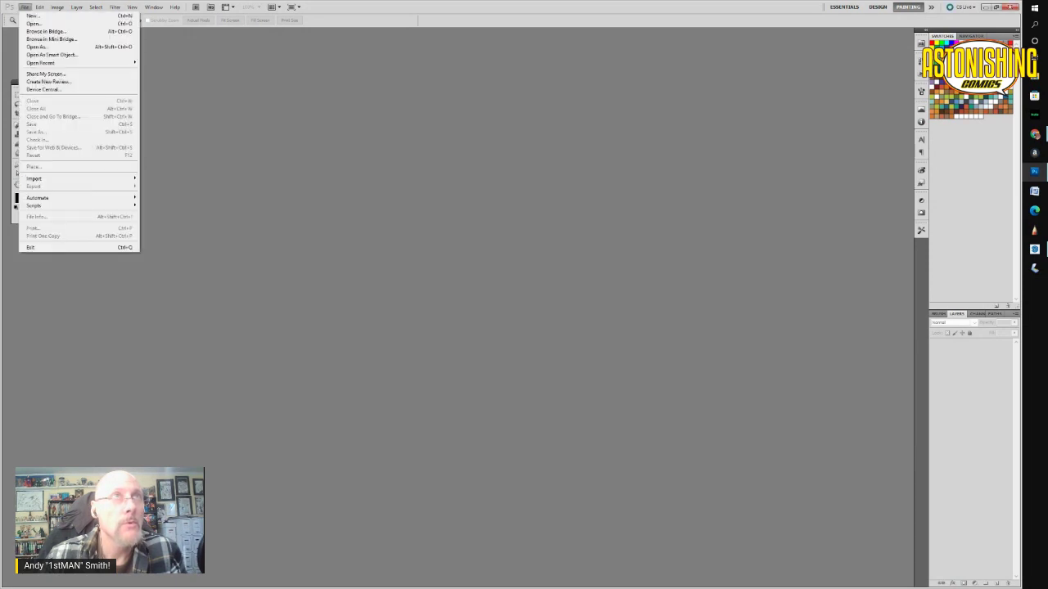
left_click(1035, 135)
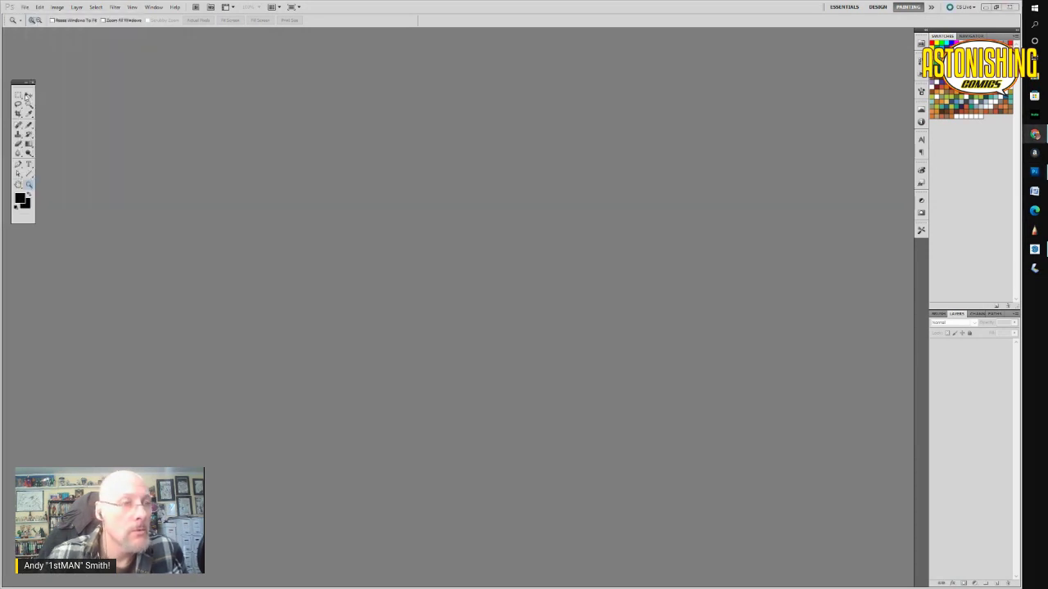
left_click(25, 7)
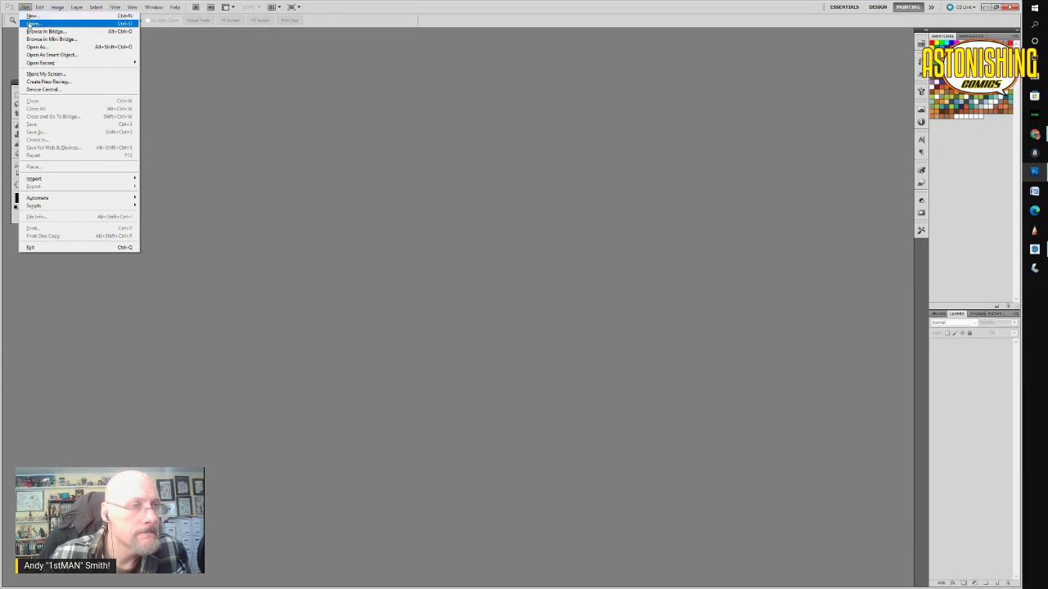
left_click(32, 23)
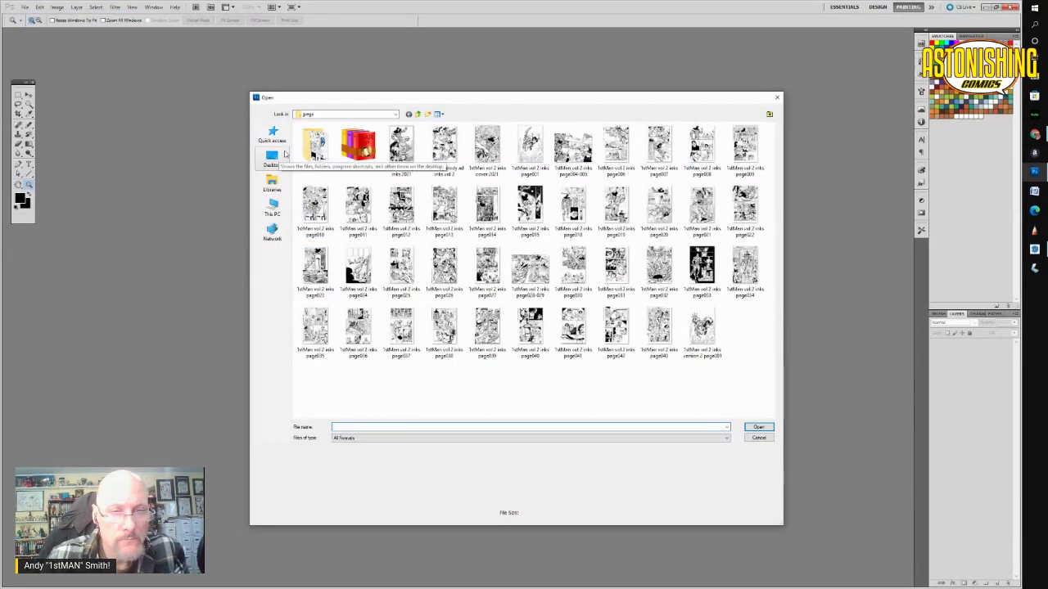
left_click(418, 115)
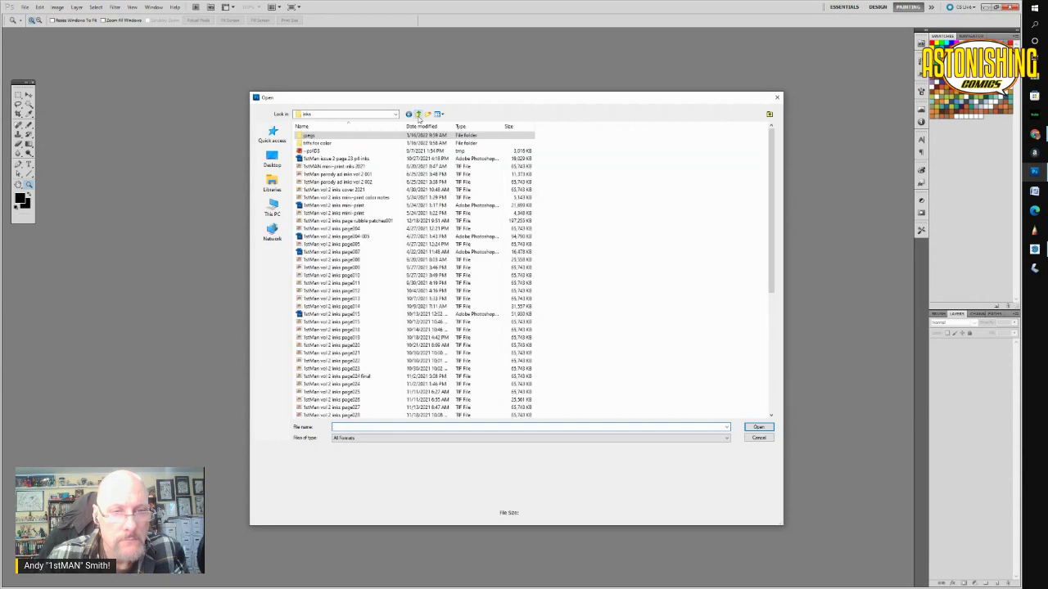
left_click(418, 115)
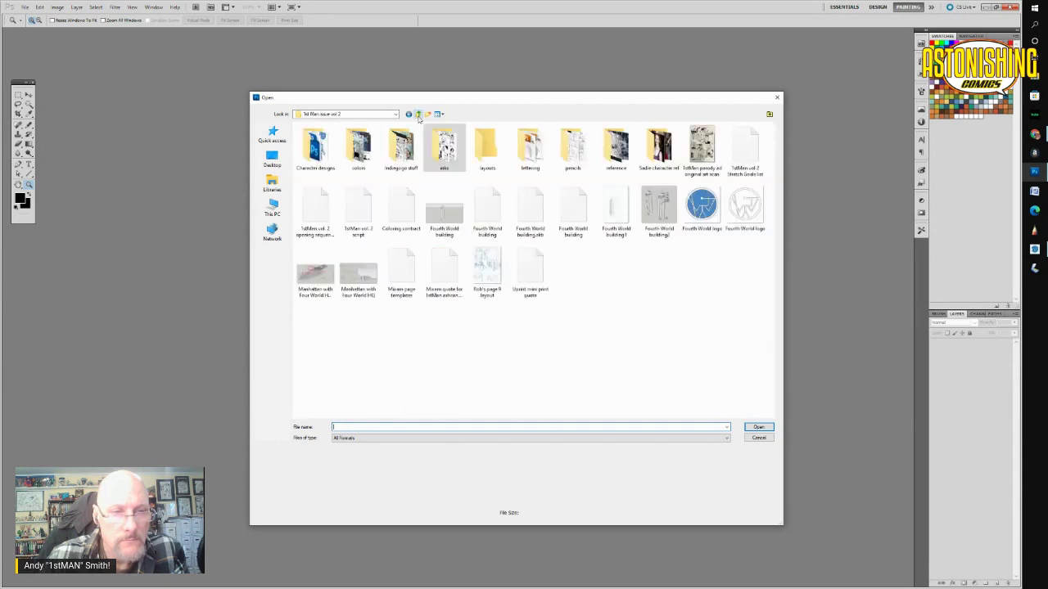
double_click(472, 153)
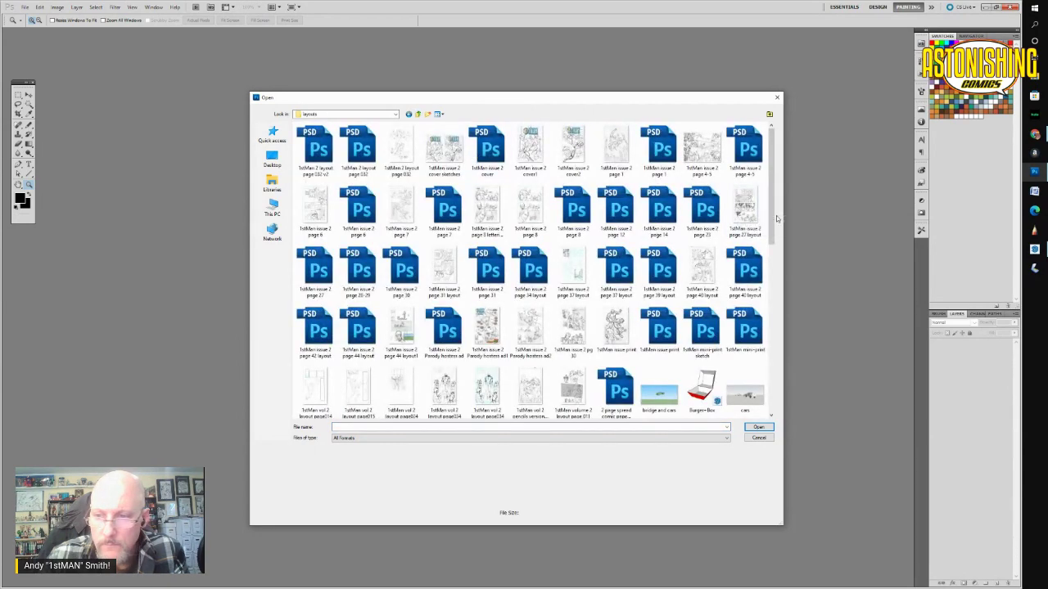
left_click_drag(773, 219, 787, 291)
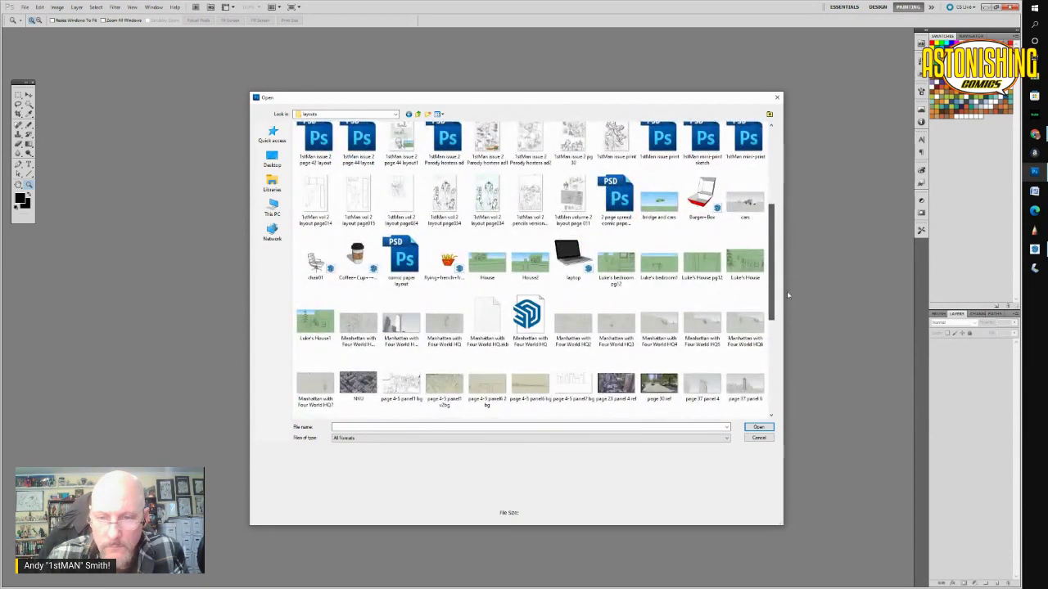
left_click(358, 141)
key("Return")
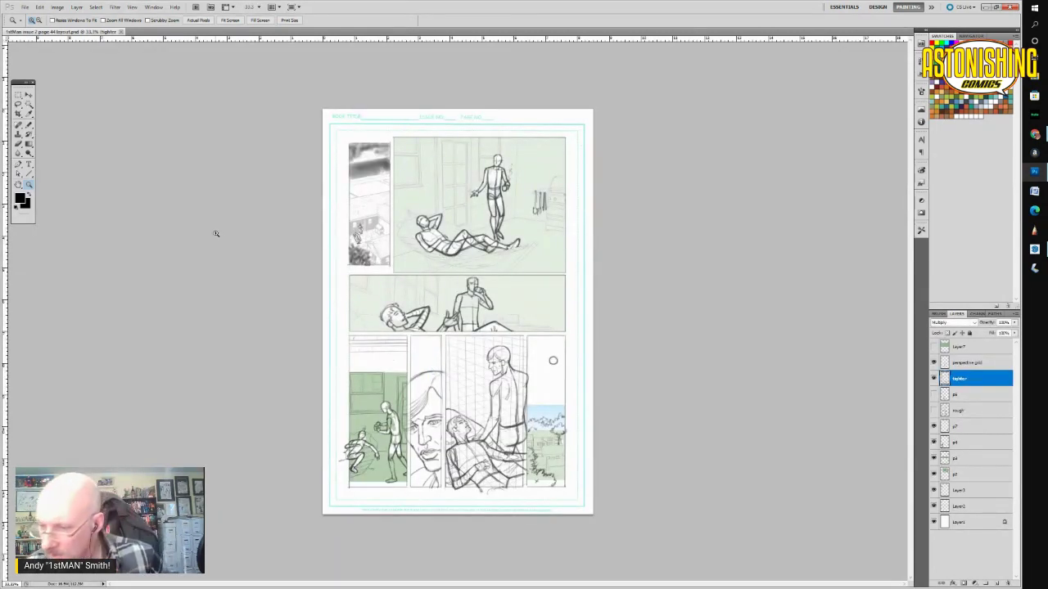
Raise the opacity of the p7 background layer to 100%.
left_click(970, 348)
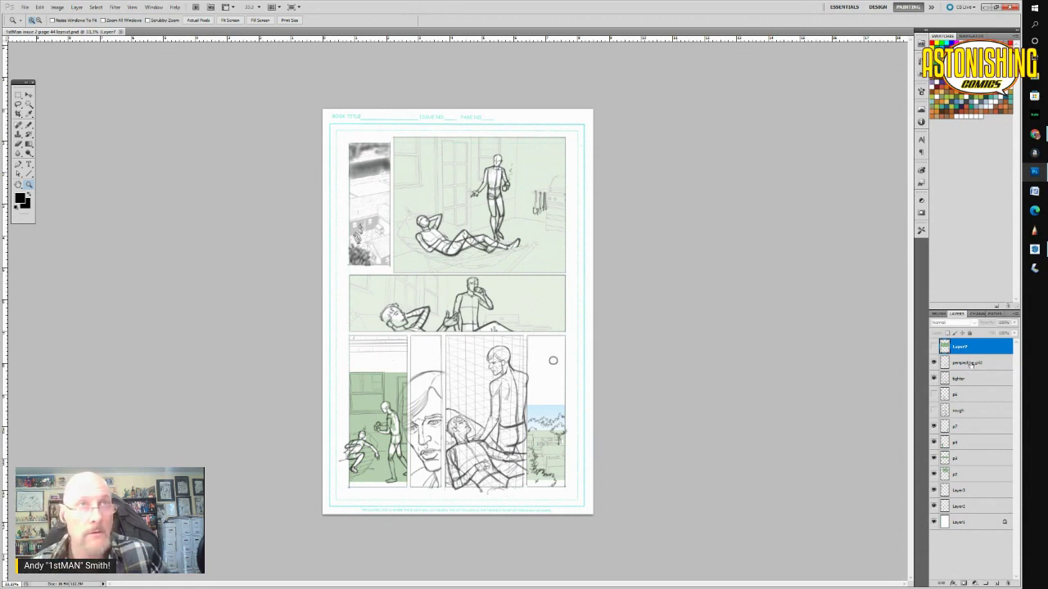
left_click(969, 426)
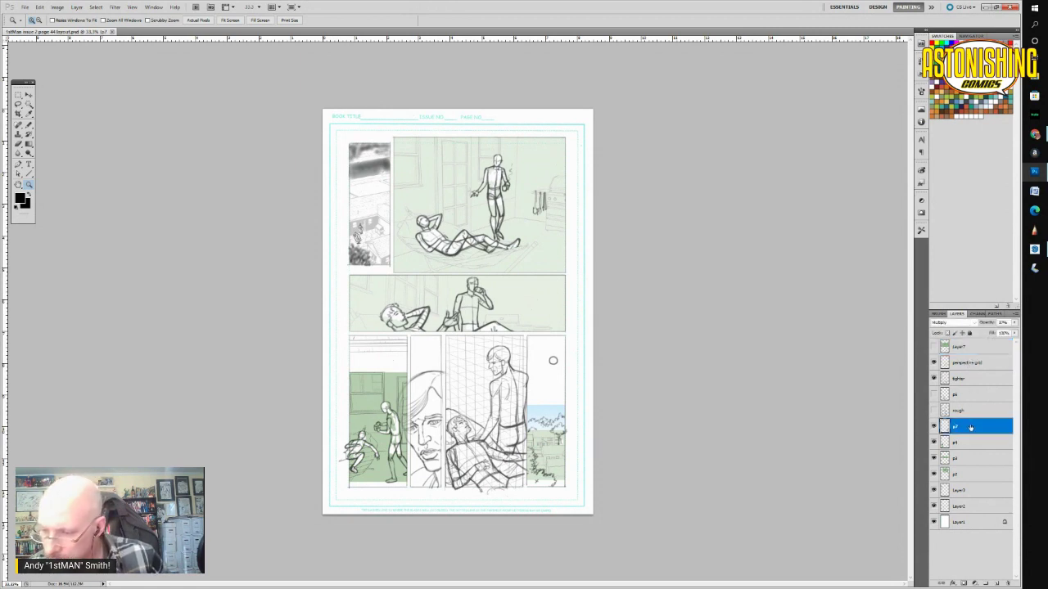
left_click(1014, 323)
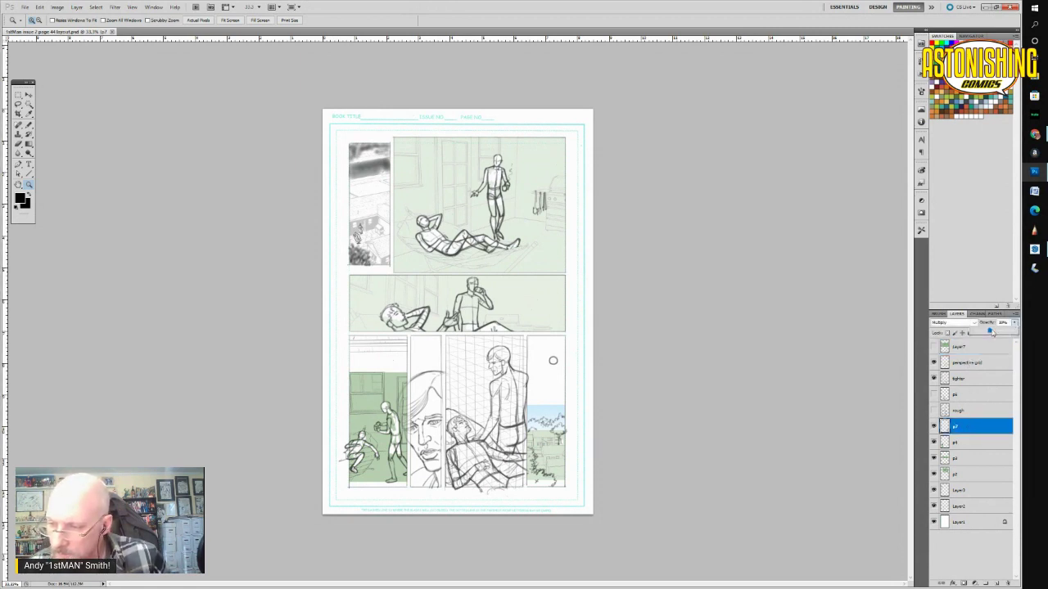
left_click_drag(990, 332, 1020, 333)
Convert the p7 layer's coloured house background to pure black-and-white linework with a Threshold adjustment.
left_click(57, 7)
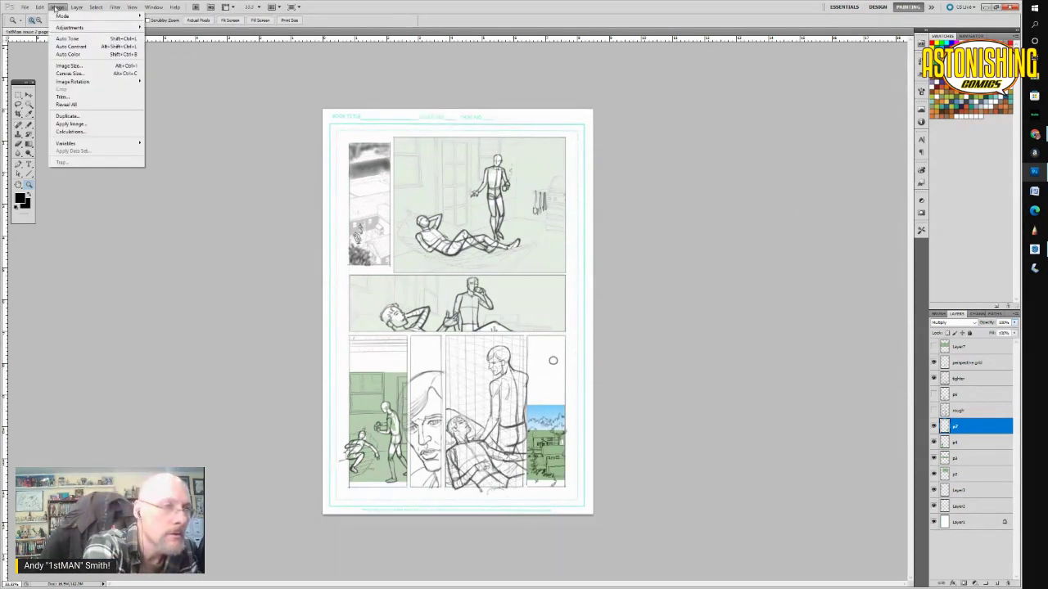
mouse_move(59, 31)
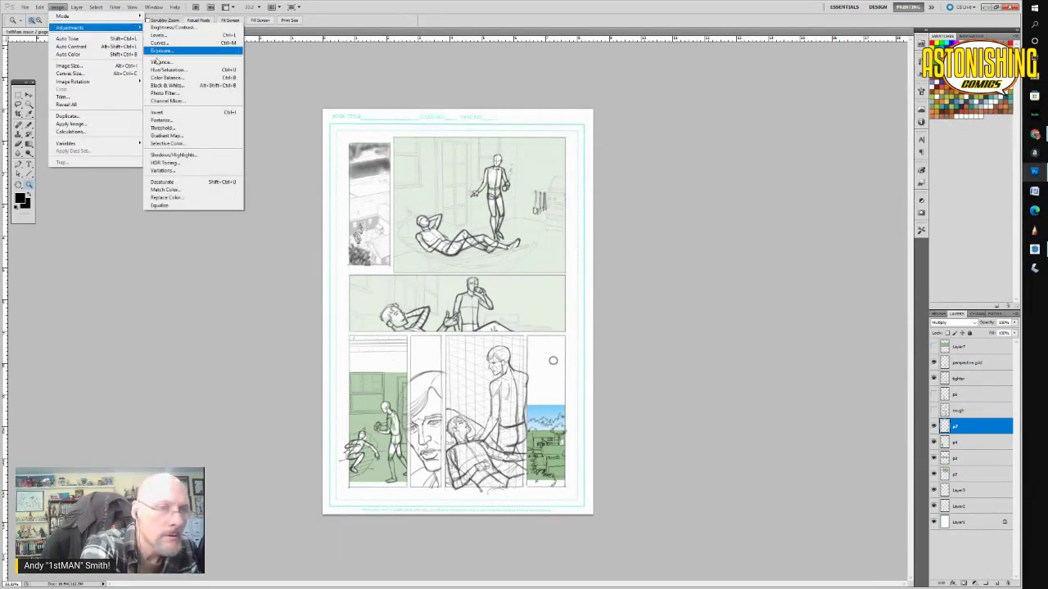
left_click(160, 128)
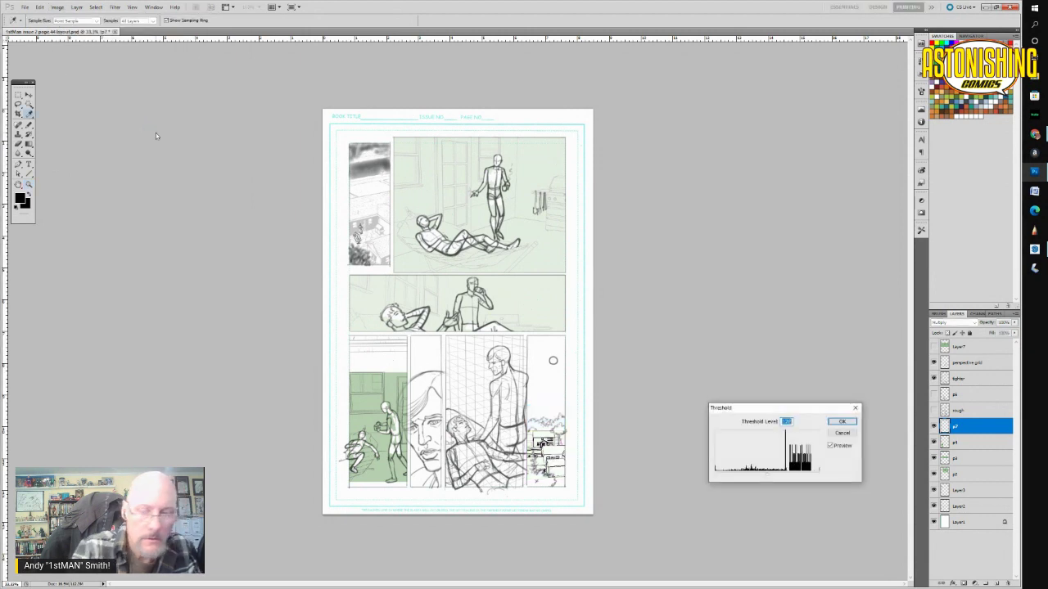
left_click(841, 422)
Clear the converted linework behind the last panel's foliage using a lasso selection, and reduce the p7 layer's opacity to about half.
key("z")
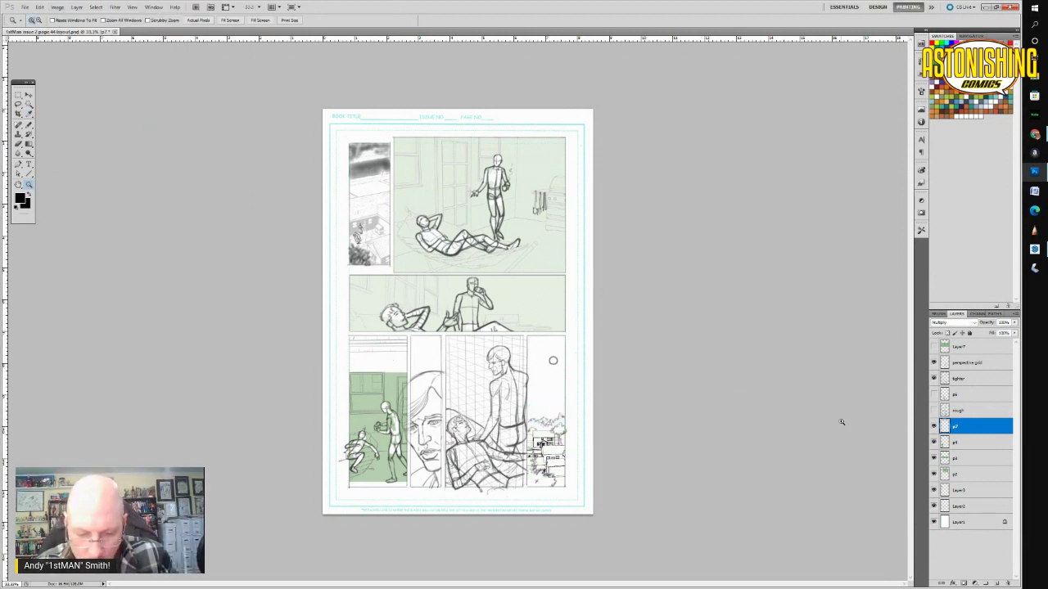
left_click(494, 399)
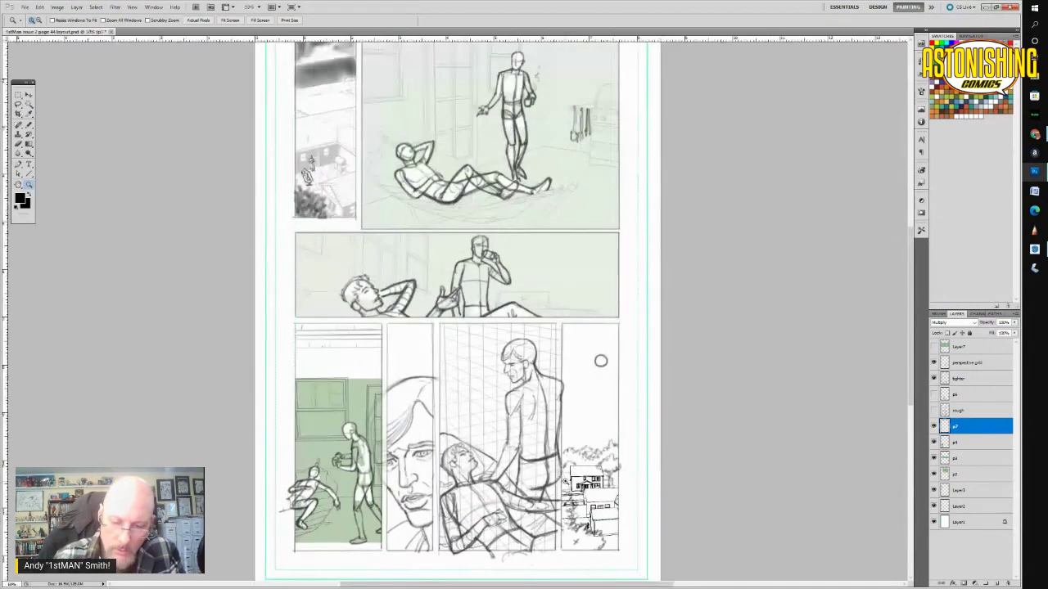
left_click_drag(910, 383, 910, 403)
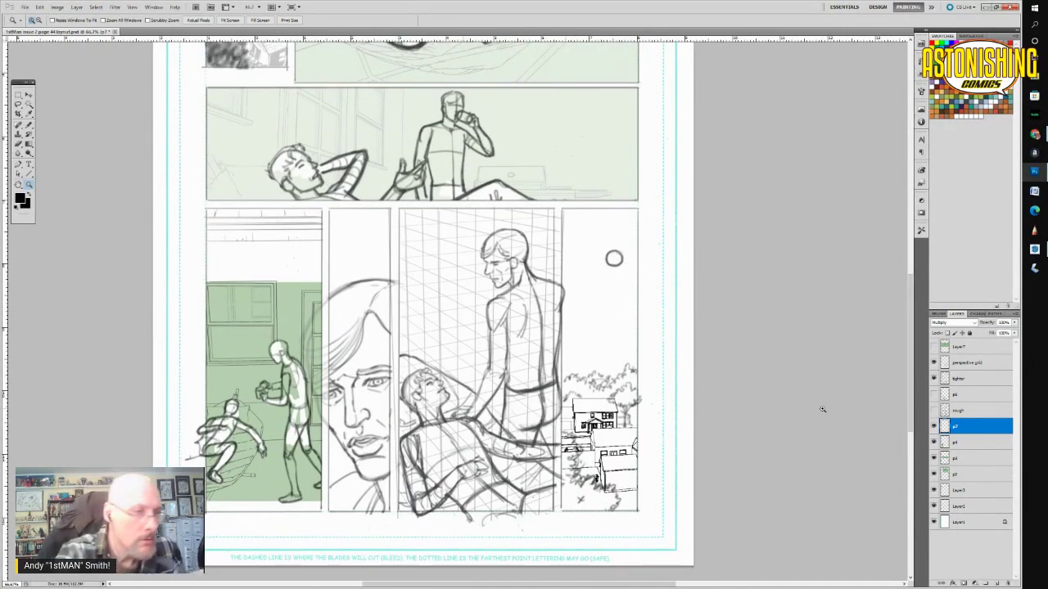
left_click(19, 103)
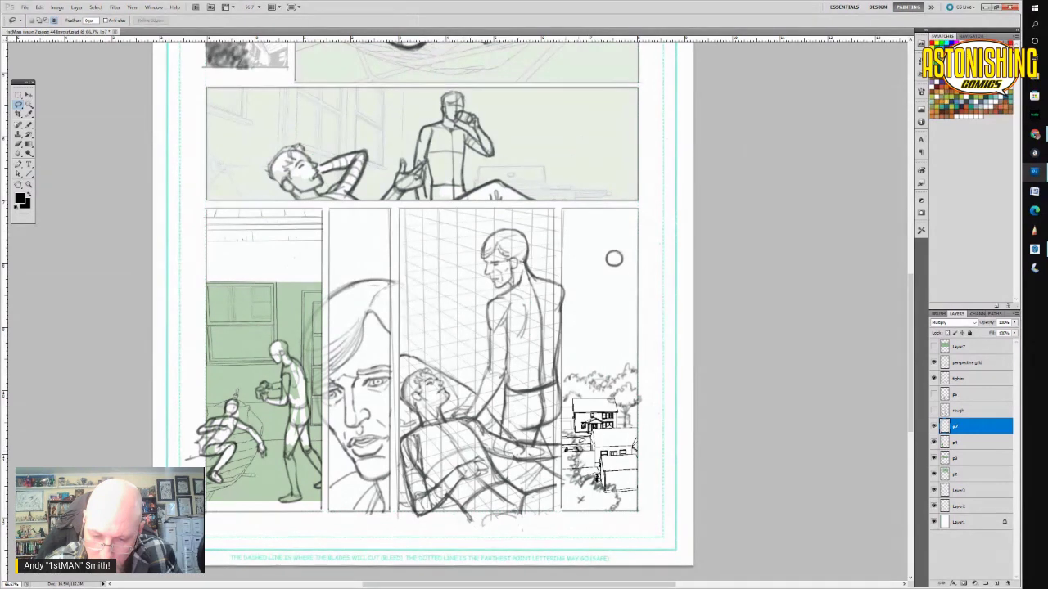
mouse_move(562, 491)
left_mouse_down()
mouse_move(613, 516)
mouse_move(616, 475)
mouse_move(573, 434)
mouse_move(607, 515)
left_mouse_up()
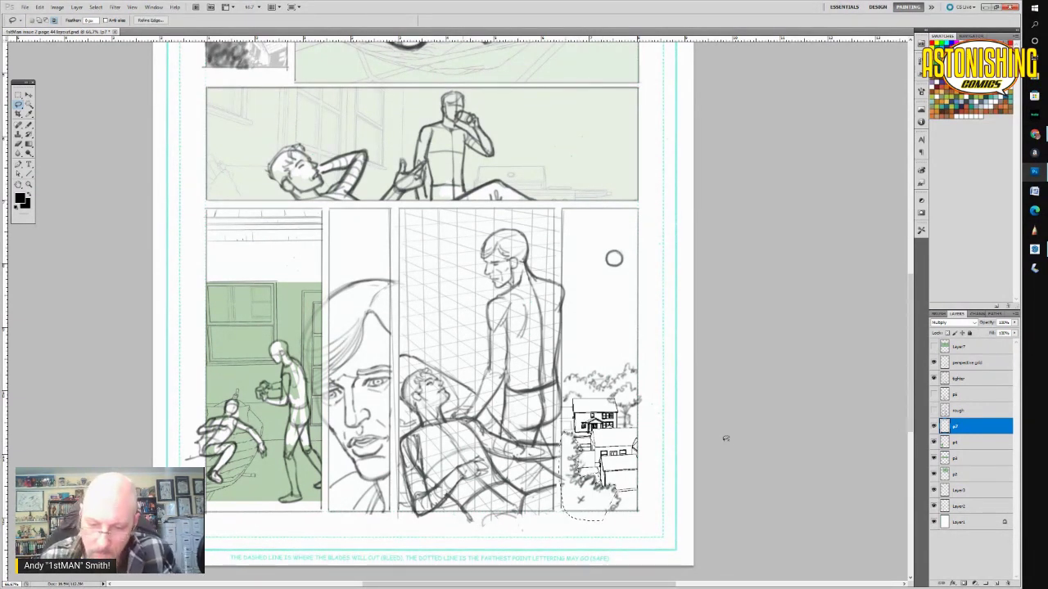
key("ctrl+d")
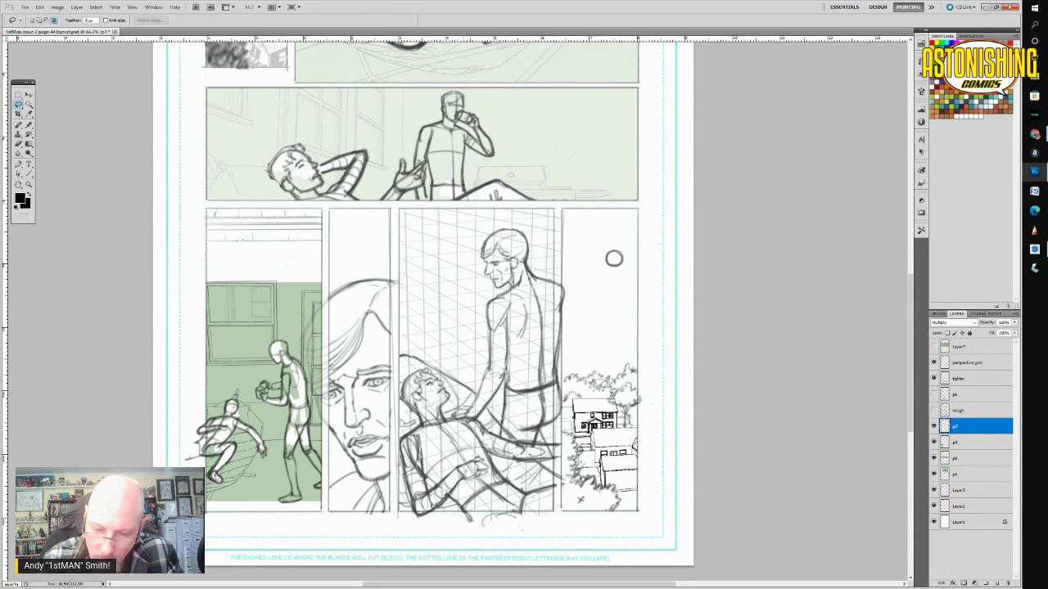
key("ctrl+z")
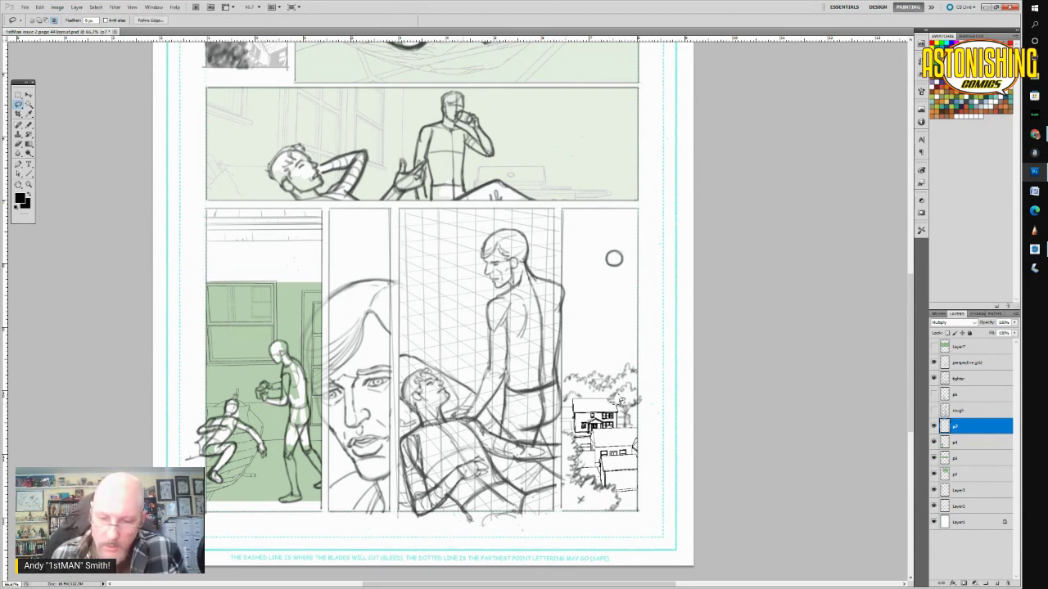
key("ctrl+d")
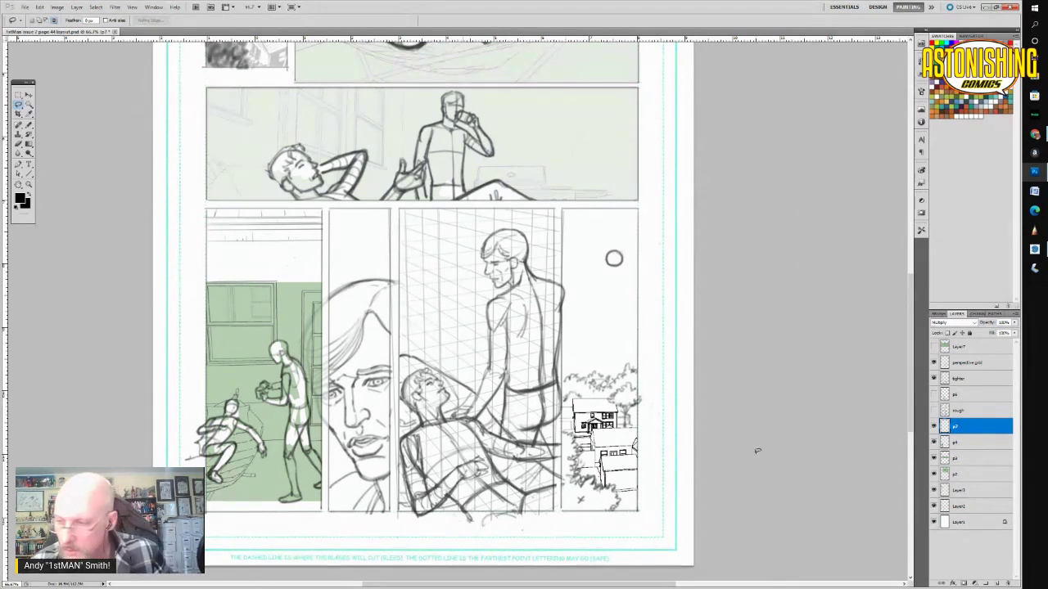
left_click(1014, 322)
left_click_drag(1012, 332, 996, 331)
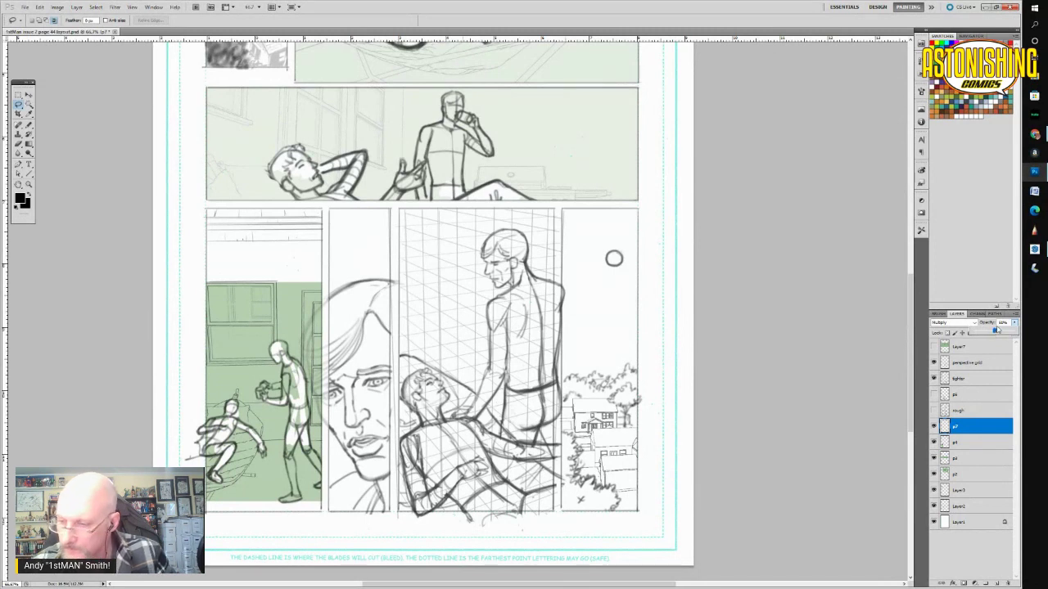
Raise the opacity of the p4 background layer to 100%.
left_click(965, 443)
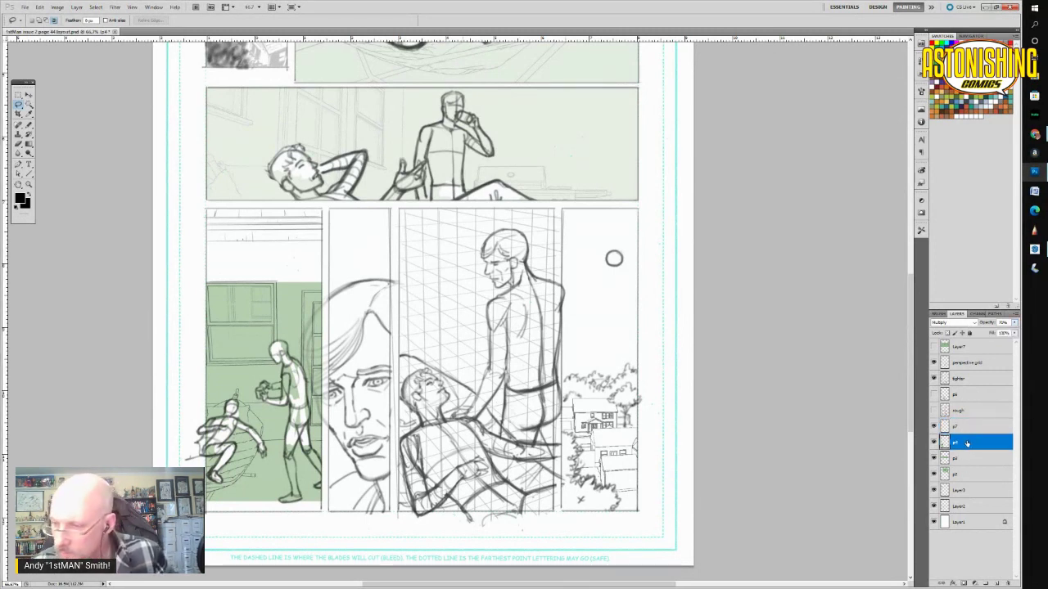
left_click(1014, 323)
left_click_drag(1003, 332, 1021, 331)
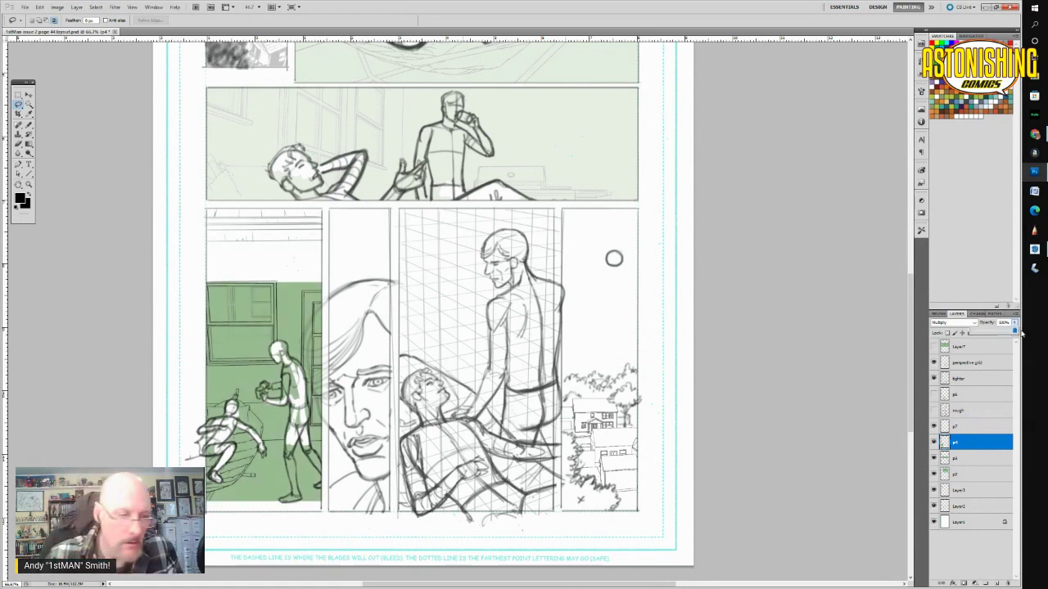
Convert the p4 layer's green backyard background to black-and-white linework with a Threshold adjustment, keeping that layer selected.
left_click(55, 8)
mouse_move(81, 27)
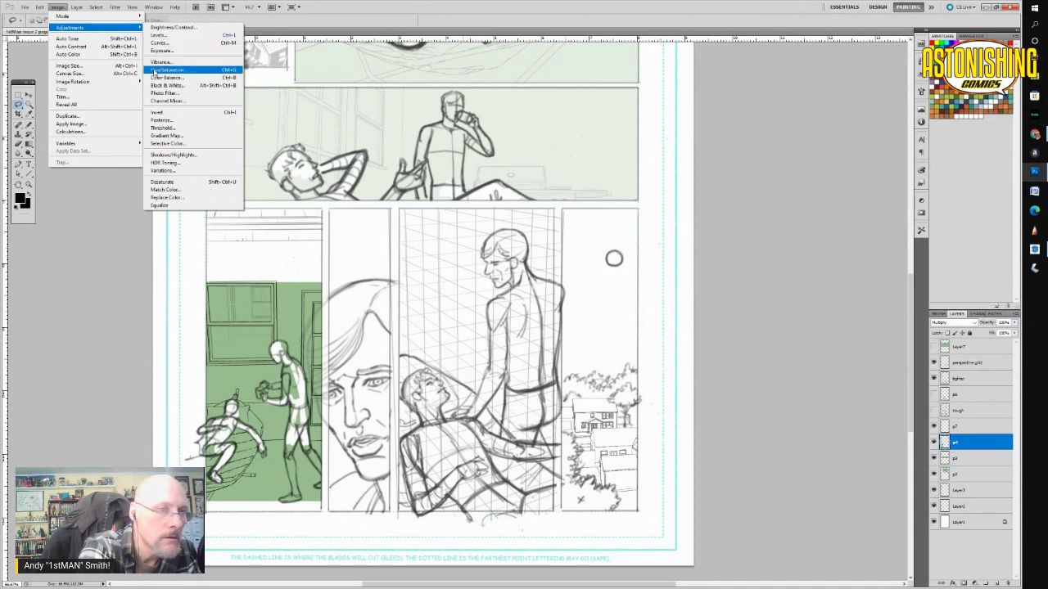
left_click(163, 128)
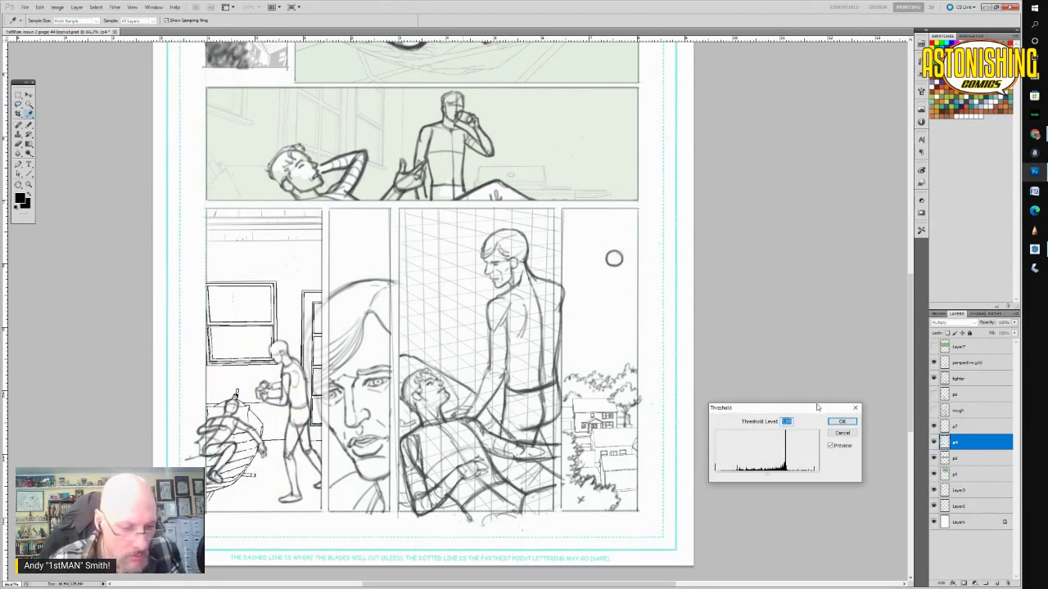
left_click(849, 422)
key("l")
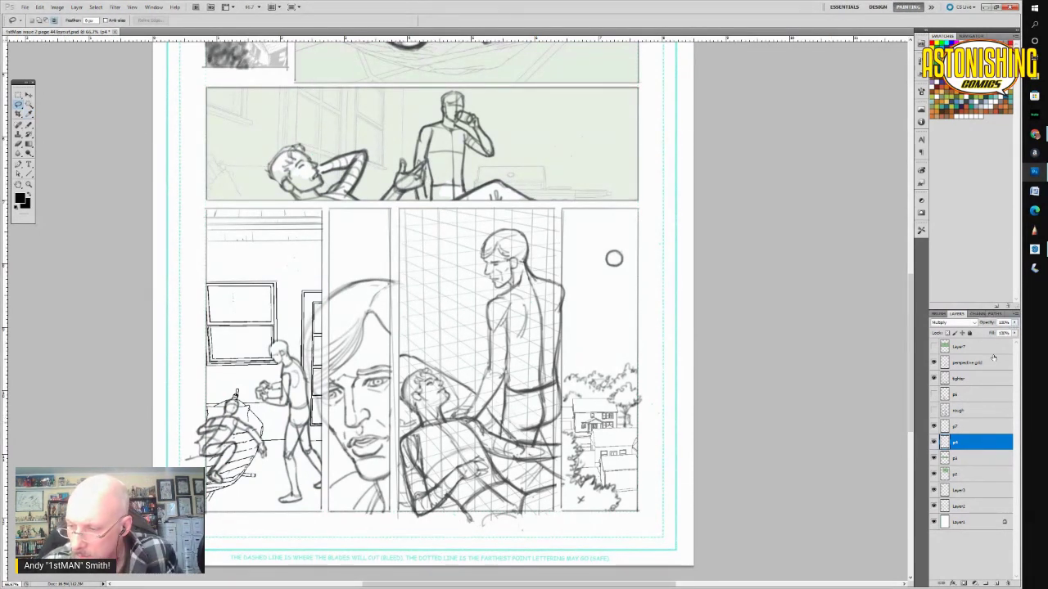
left_click(973, 425)
left_click(974, 443)
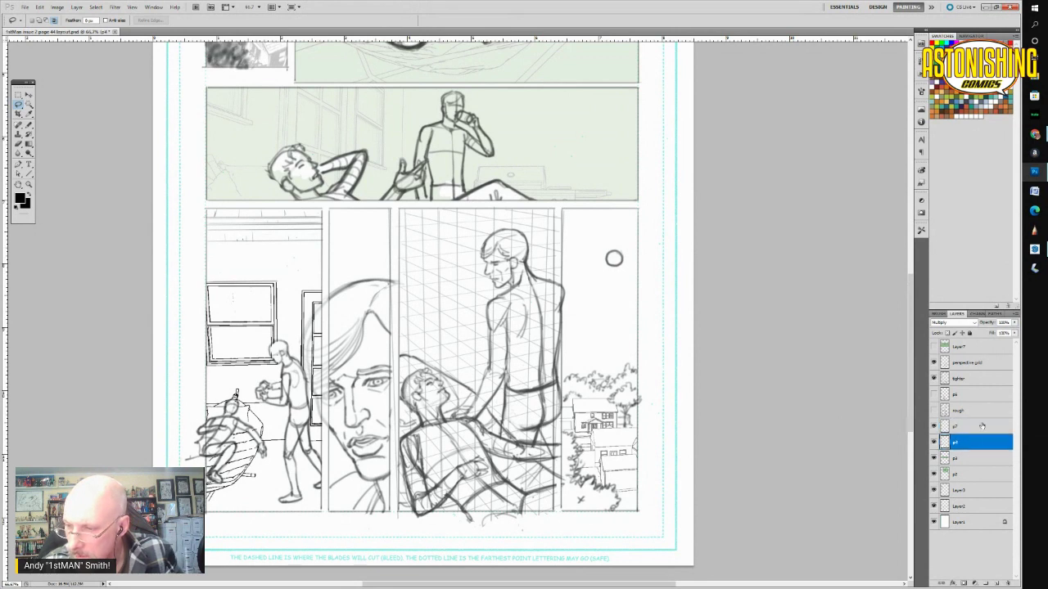
Reduce the p4 layer's opacity to about half and clear its background linework overlapping the standing figure with lasso selections.
left_click(1015, 323)
left_click_drag(998, 333, 992, 333)
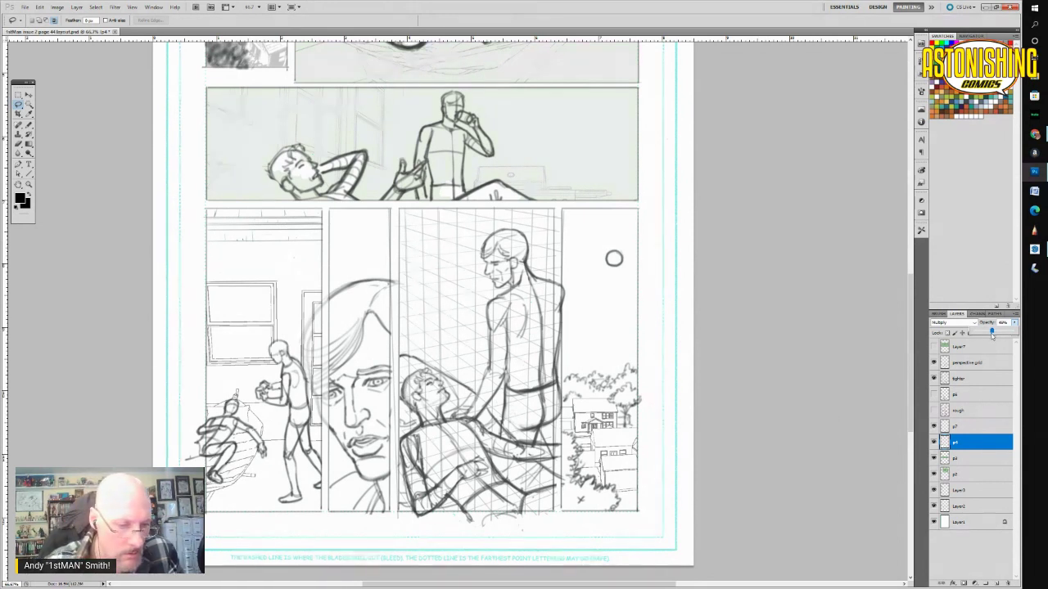
left_click(287, 337)
mouse_move(281, 362)
left_mouse_down()
mouse_move(293, 347)
mouse_move(270, 343)
mouse_move(280, 365)
left_mouse_up()
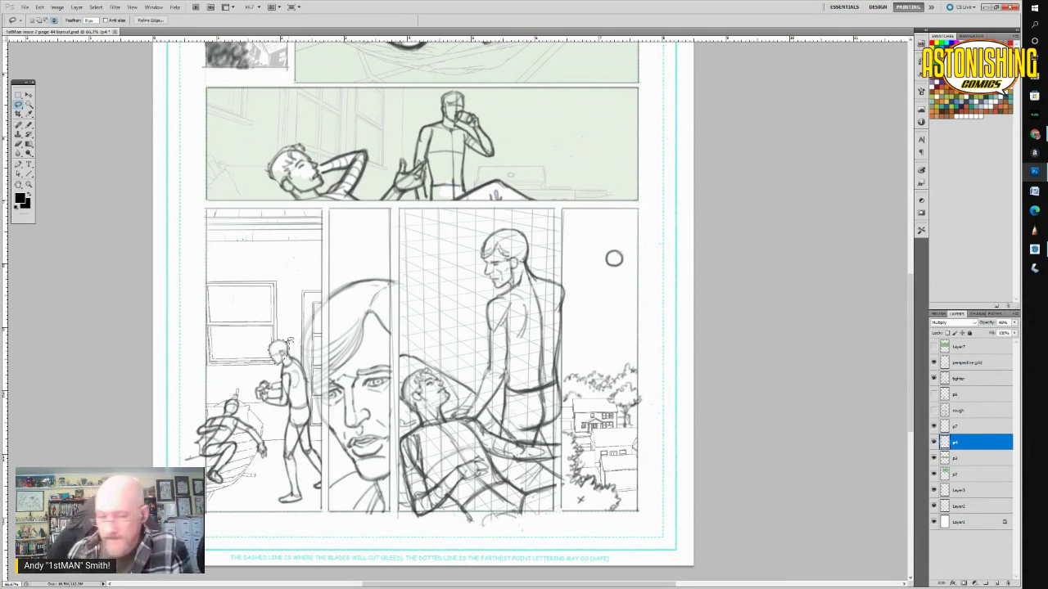
key("Delete")
key("ctrl+d")
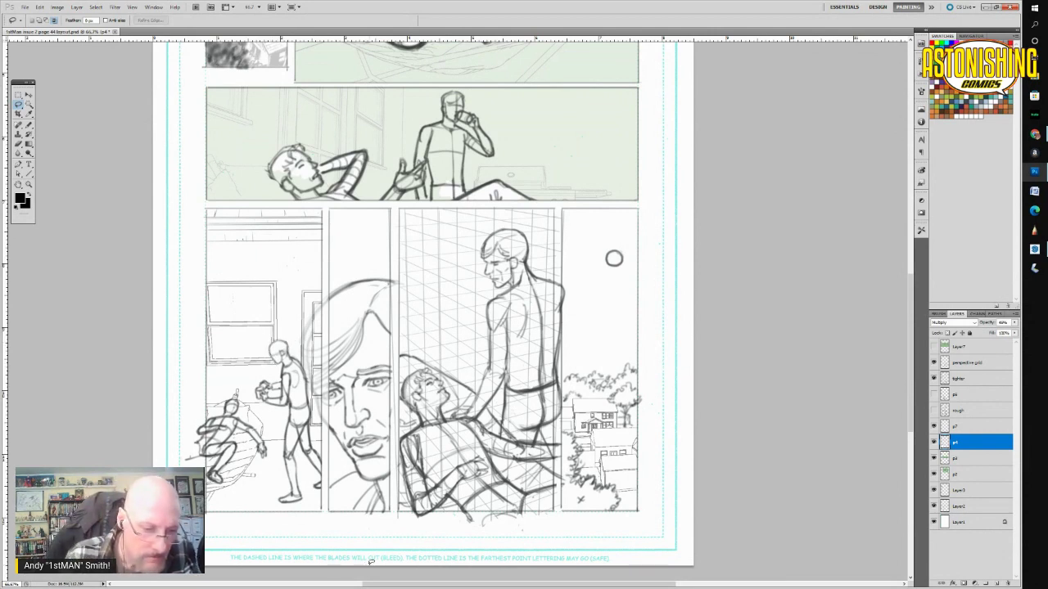
left_click_drag(269, 354, 282, 357)
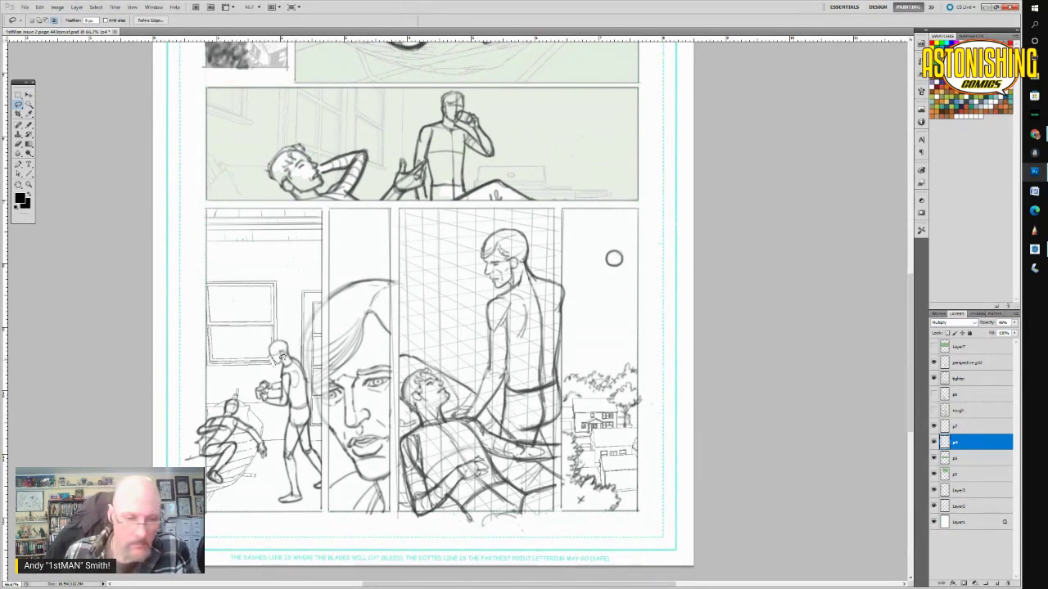
left_click(374, 493)
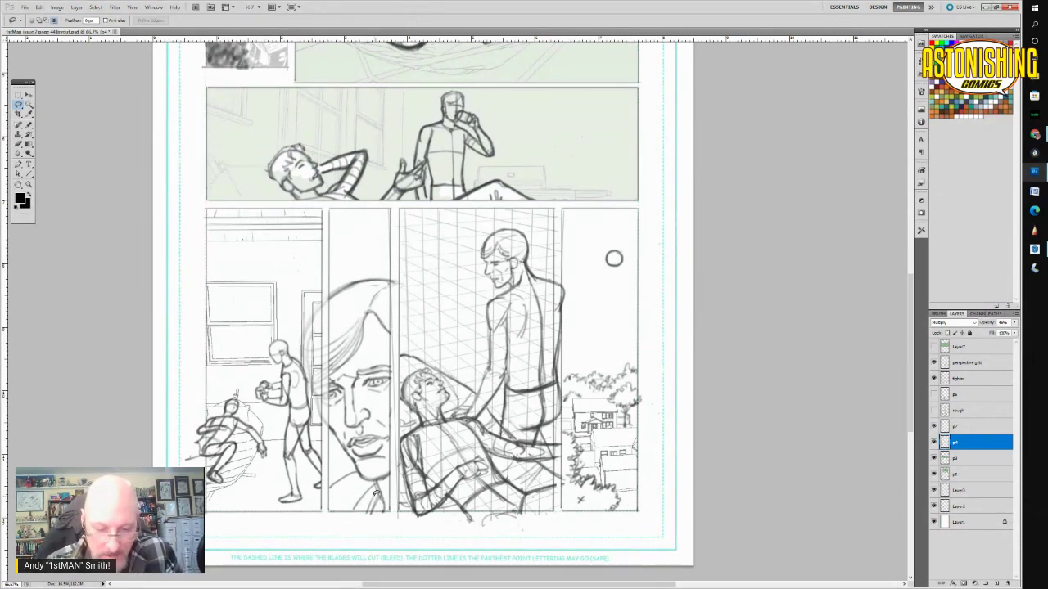
Raise the opacity of the p3 layer, which holds the wide third panel's background, to 100%.
mouse_move(916, 368)
left_mouse_down()
mouse_move(914, 336)
mouse_move(903, 338)
left_mouse_up()
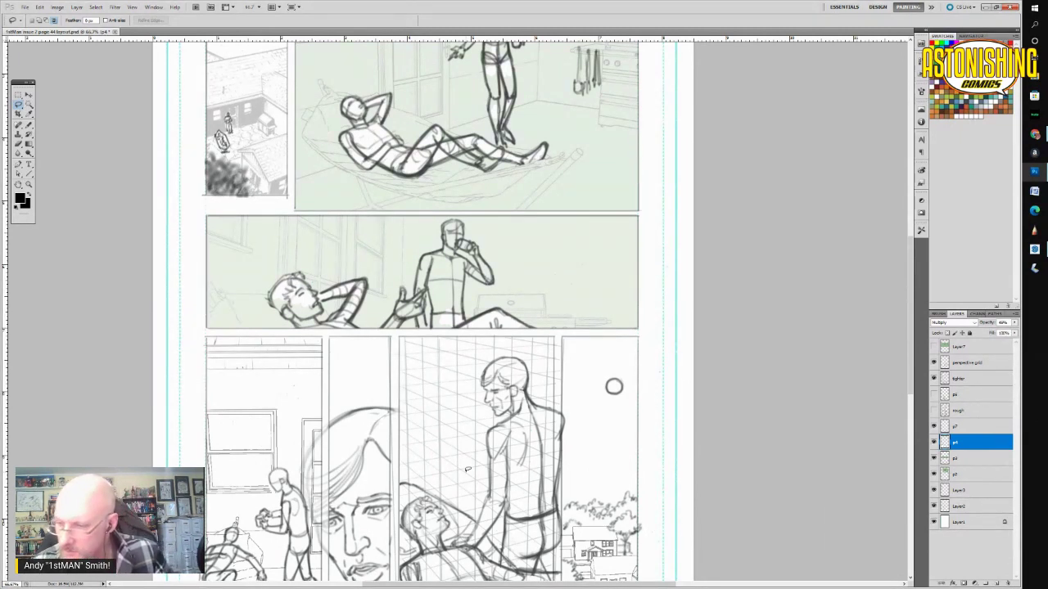
key("ctrl+z")
key("ctrl+z")
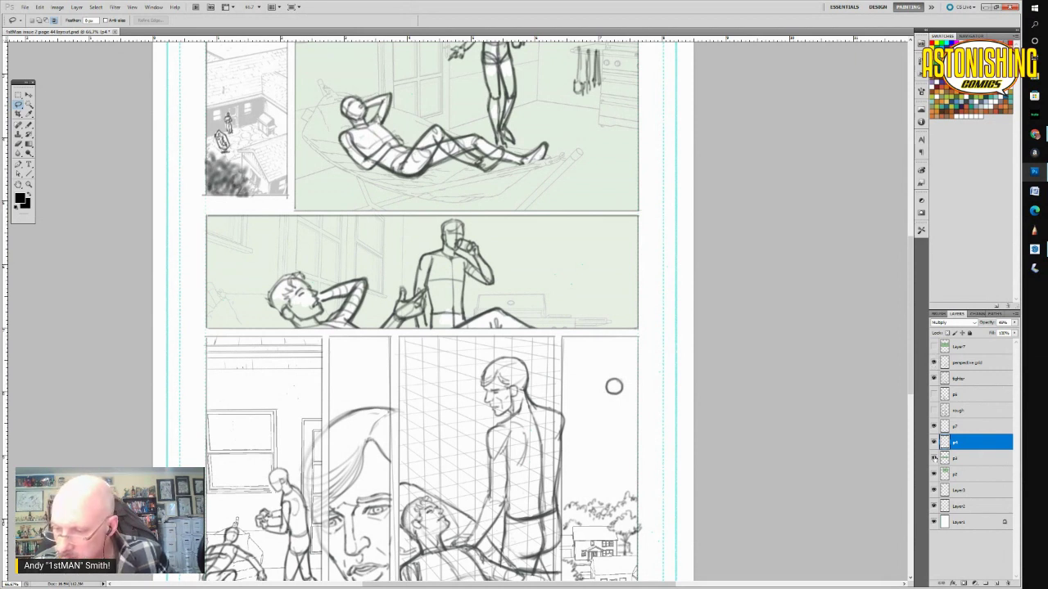
left_click(959, 459)
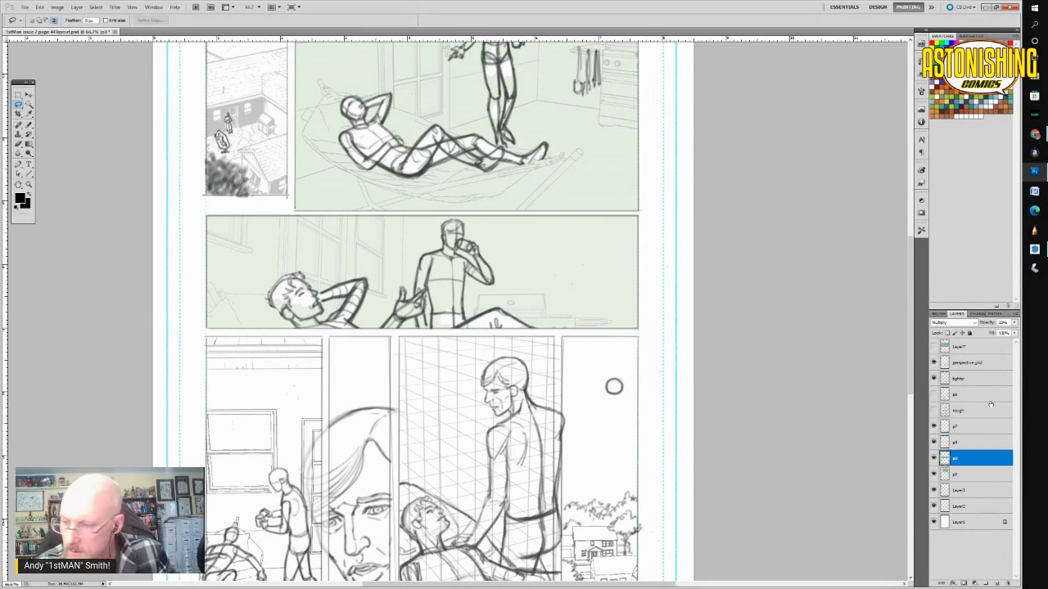
left_click(1014, 323)
left_click_drag(983, 331, 1022, 336)
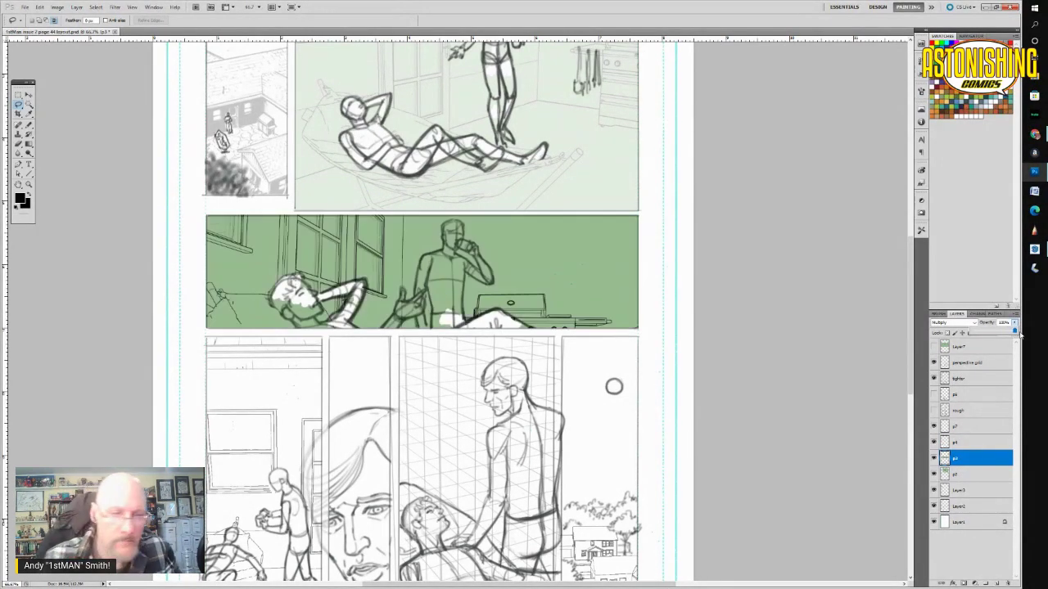
Convert the p3 layer's green background to pure black-and-white linework with a Threshold adjustment.
left_click(59, 8)
mouse_move(82, 27)
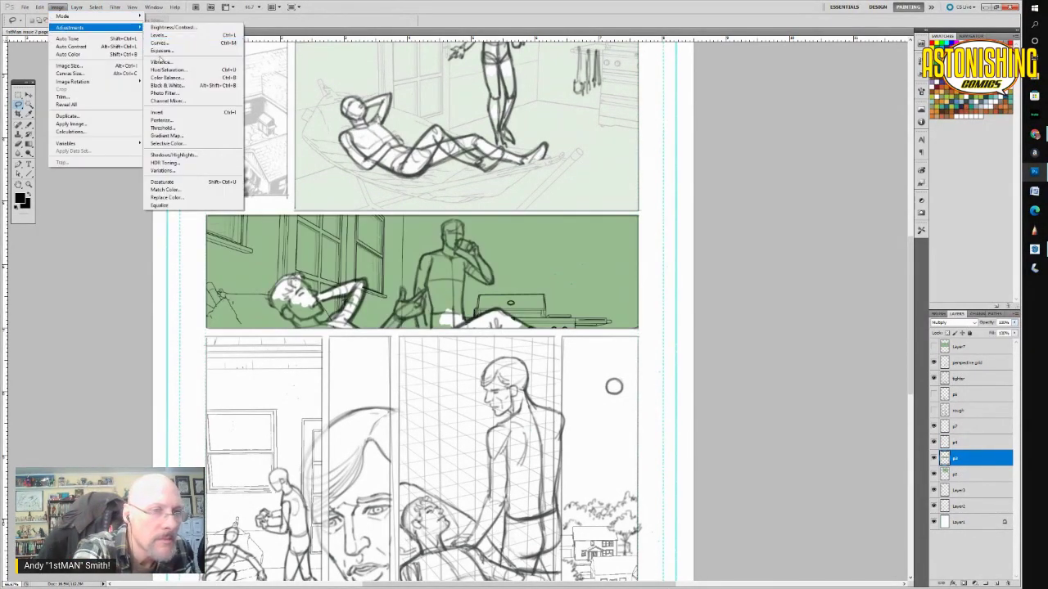
left_click(162, 128)
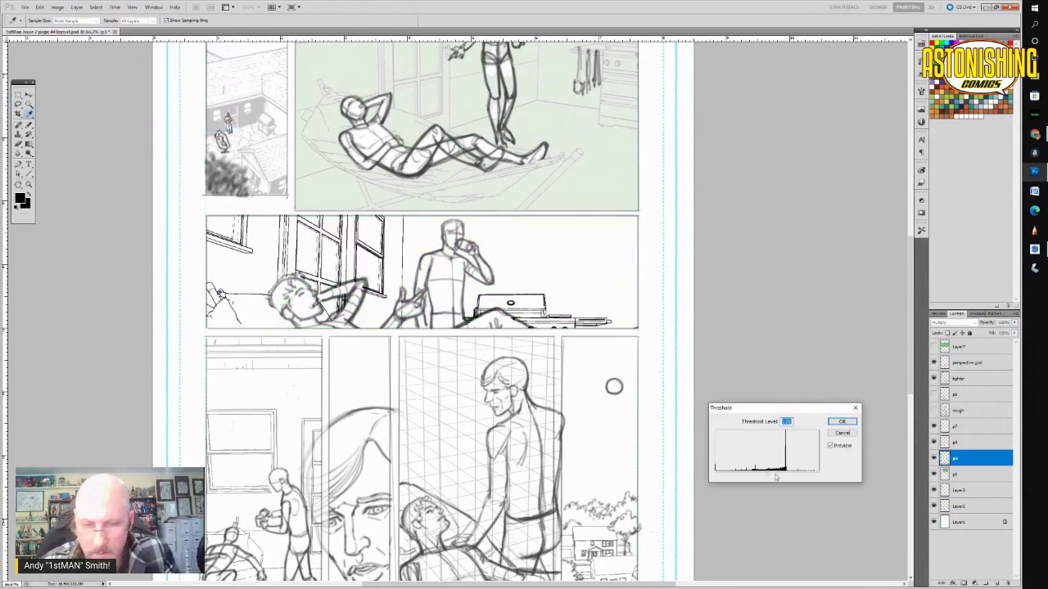
left_click(842, 422)
Clear the p3 linework overlapping the raised knee at the wide panel's lower edge using a lasso selection.
key("l")
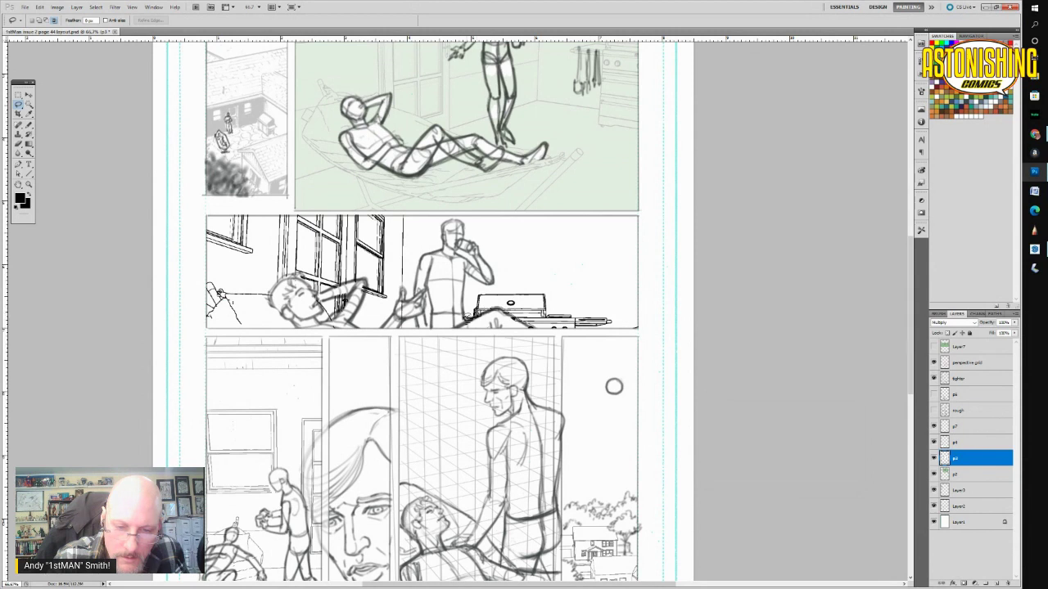
mouse_move(448, 308)
left_mouse_down()
mouse_move(504, 331)
mouse_move(550, 332)
mouse_move(540, 327)
left_mouse_up()
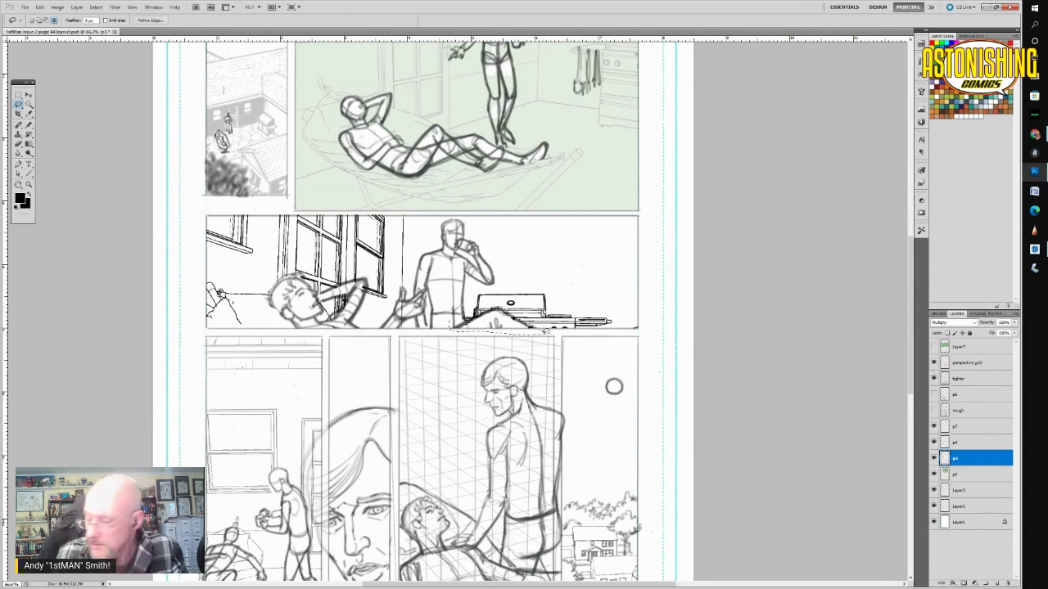
key("Delete")
key("ctrl+d")
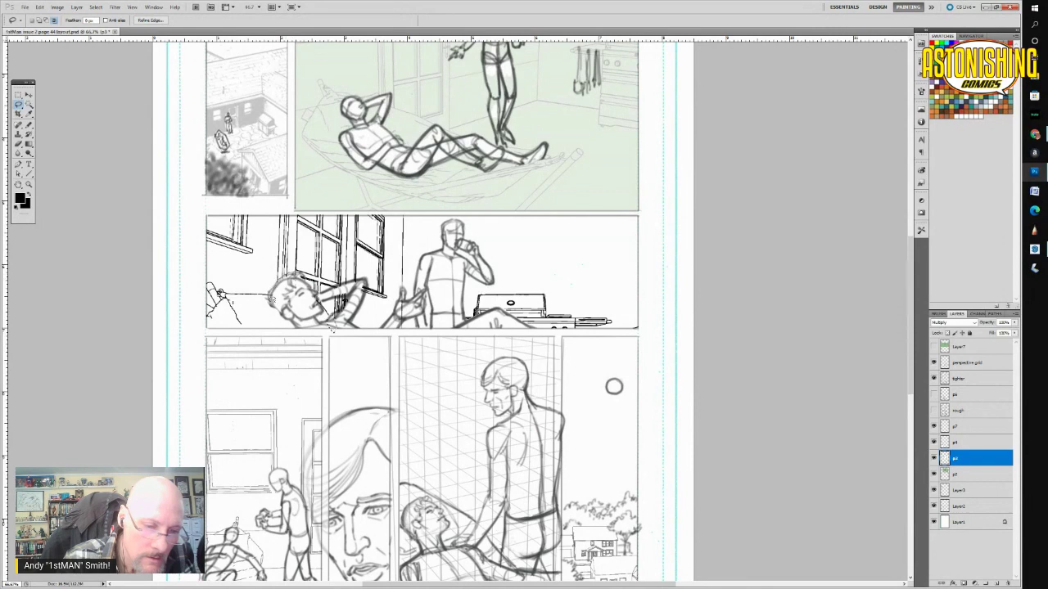
key("ctrl+d")
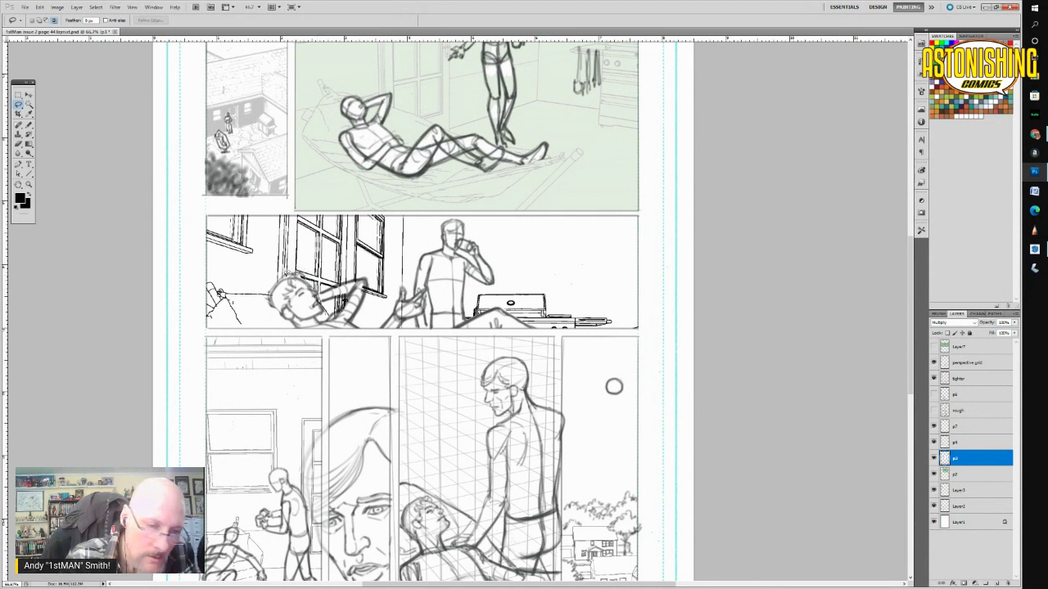
Clear the p3 background linework overlapping the reclining figure's head and bent arm using lasso selections.
mouse_move(268, 293)
left_mouse_down()
mouse_move(291, 324)
mouse_move(270, 296)
left_mouse_up()
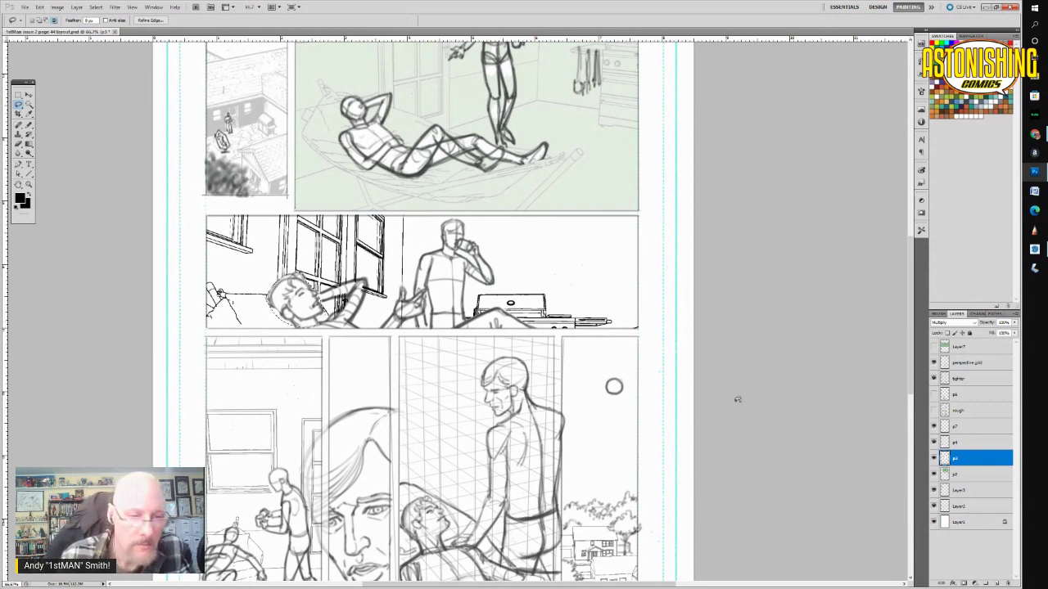
left_click(753, 413)
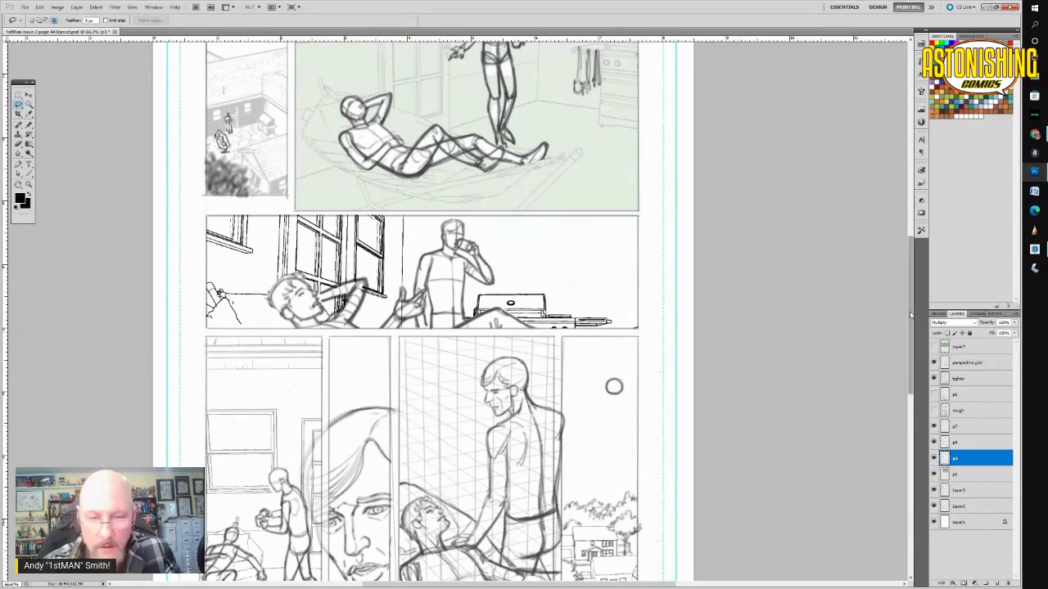
left_click_drag(911, 315, 913, 301)
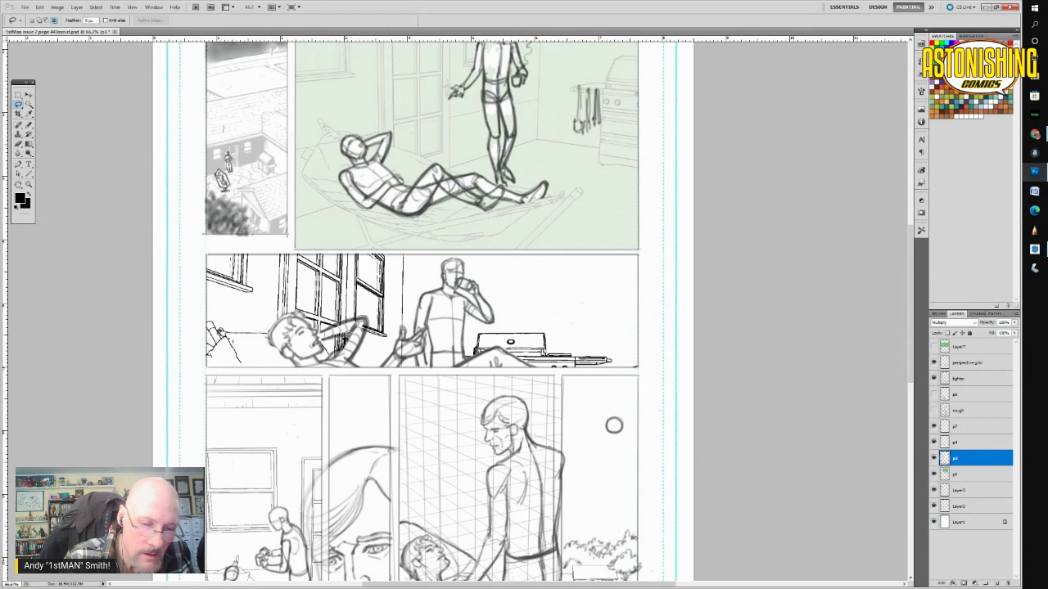
mouse_move(333, 352)
left_mouse_down()
mouse_move(349, 363)
mouse_move(366, 338)
mouse_move(361, 325)
left_mouse_up()
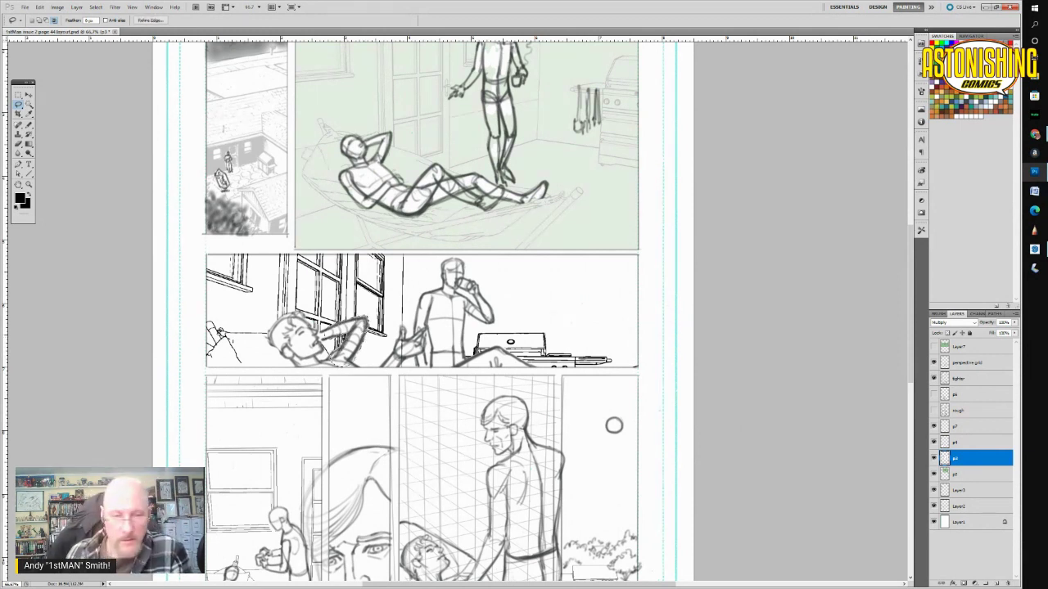
left_click(761, 457)
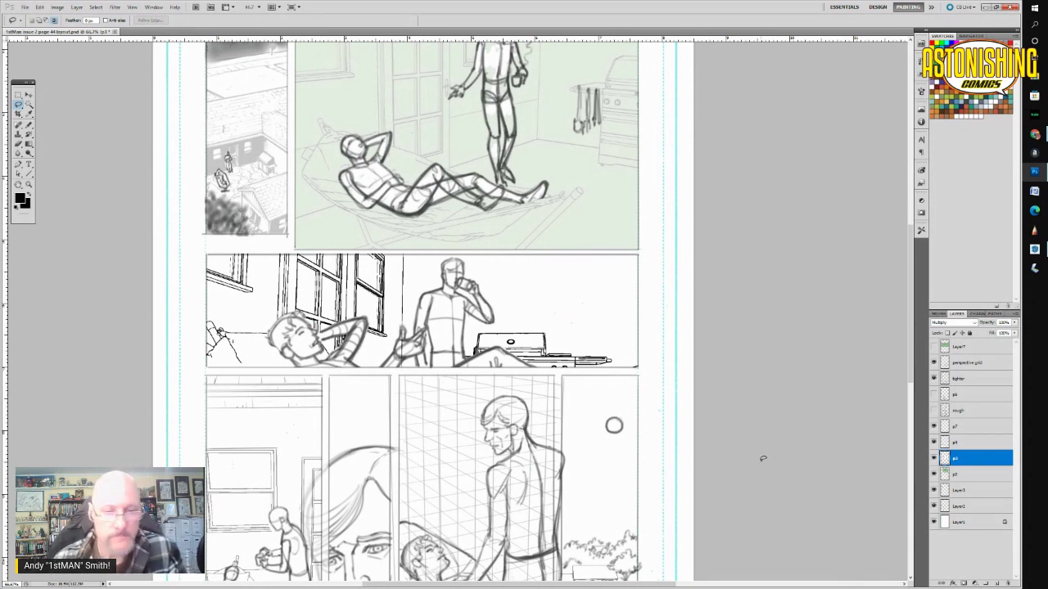
Reduce the p3 layer's opacity to about half to lighten the wide panel's background linework.
left_click(969, 475)
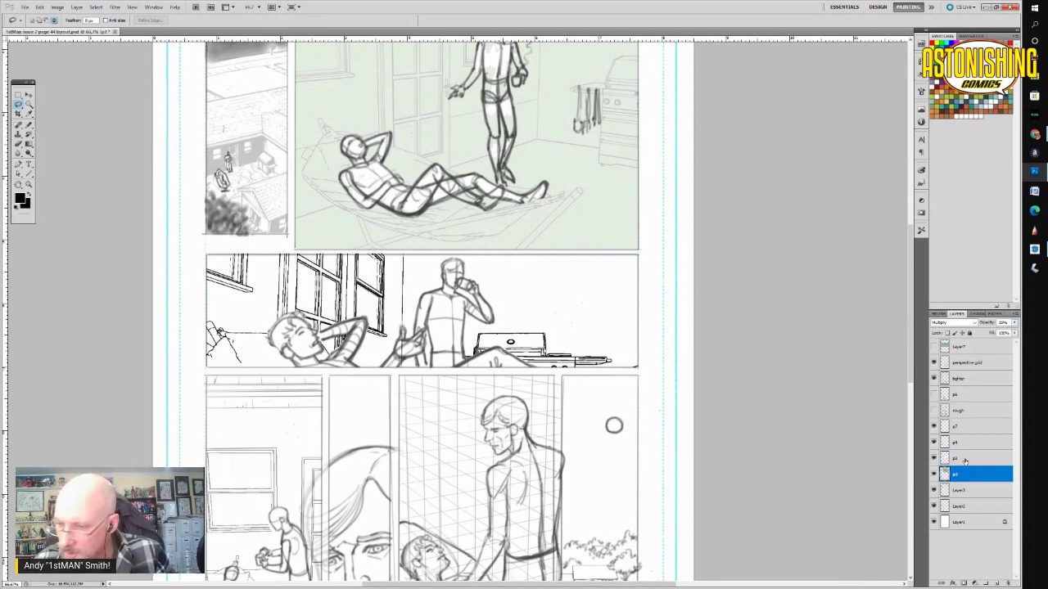
left_click(966, 460)
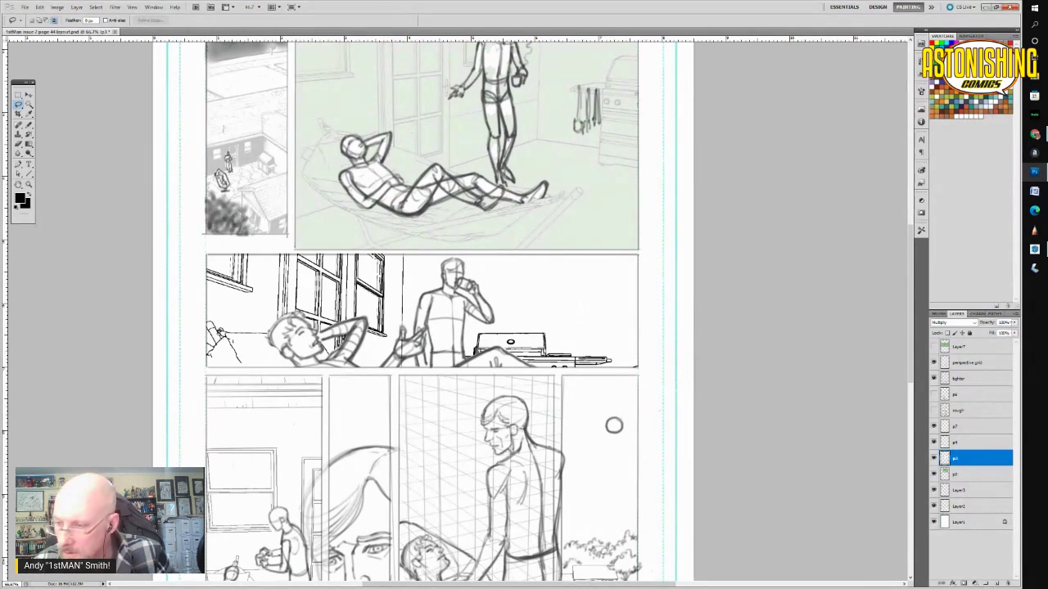
left_click_drag(997, 335, 994, 333)
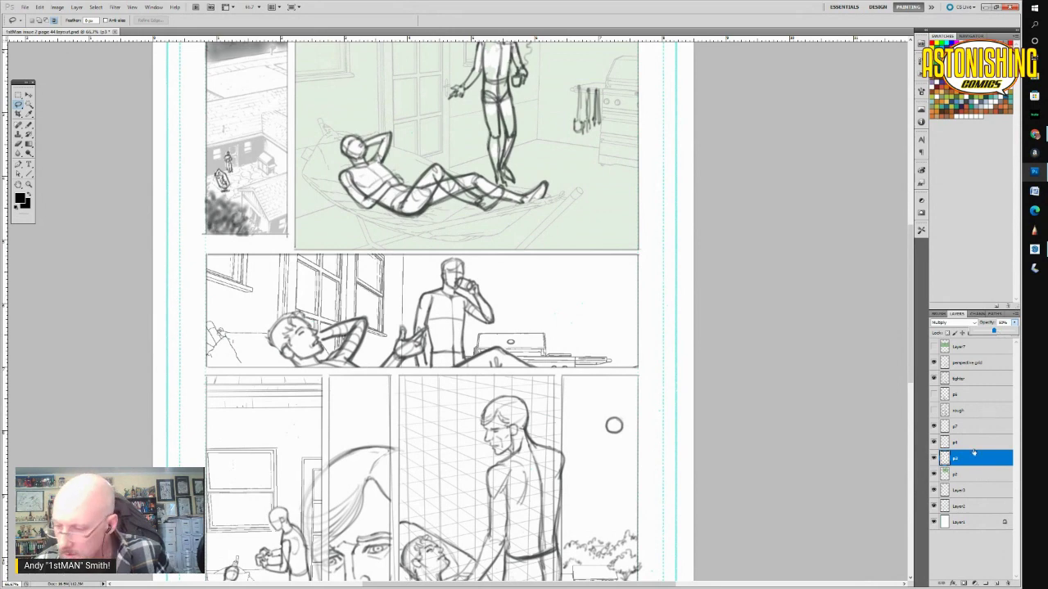
Raise the opacity of the p2 layer, which holds the hammock panel's background, to 100%.
left_click(969, 474)
left_click(1013, 324)
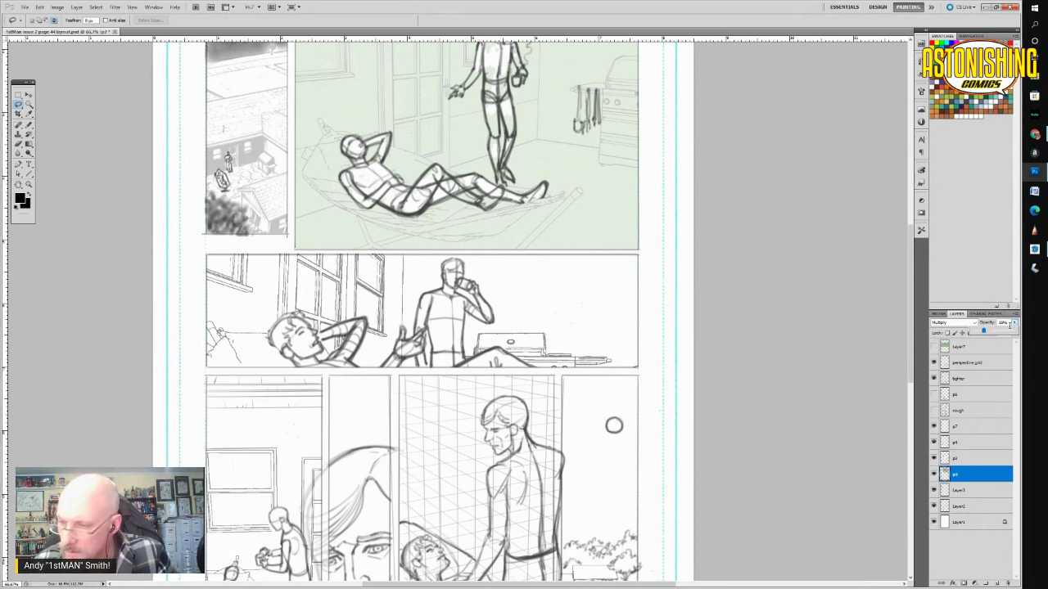
left_click_drag(990, 334, 1023, 332)
left_click_drag(913, 360, 918, 319)
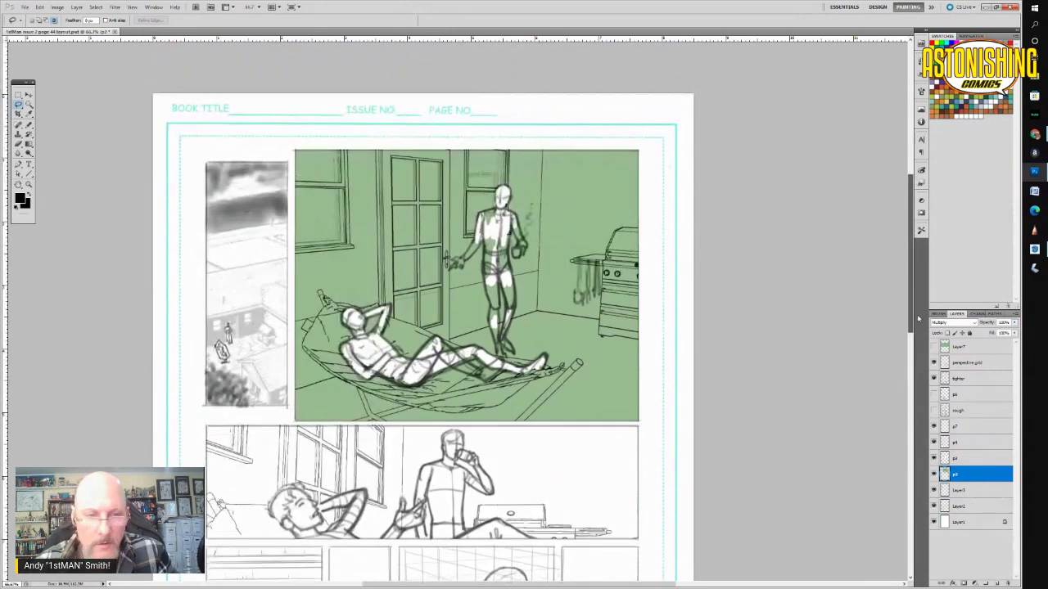
Convert the p2 layer's green patio background to pure black-and-white linework with a Threshold adjustment.
left_click(58, 8)
mouse_move(70, 28)
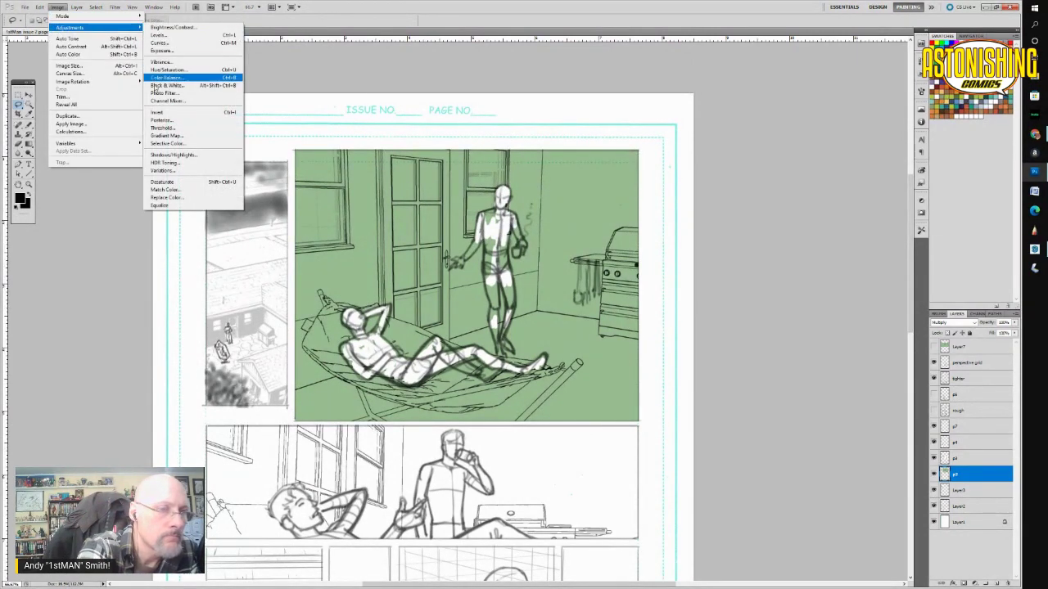
left_click(160, 129)
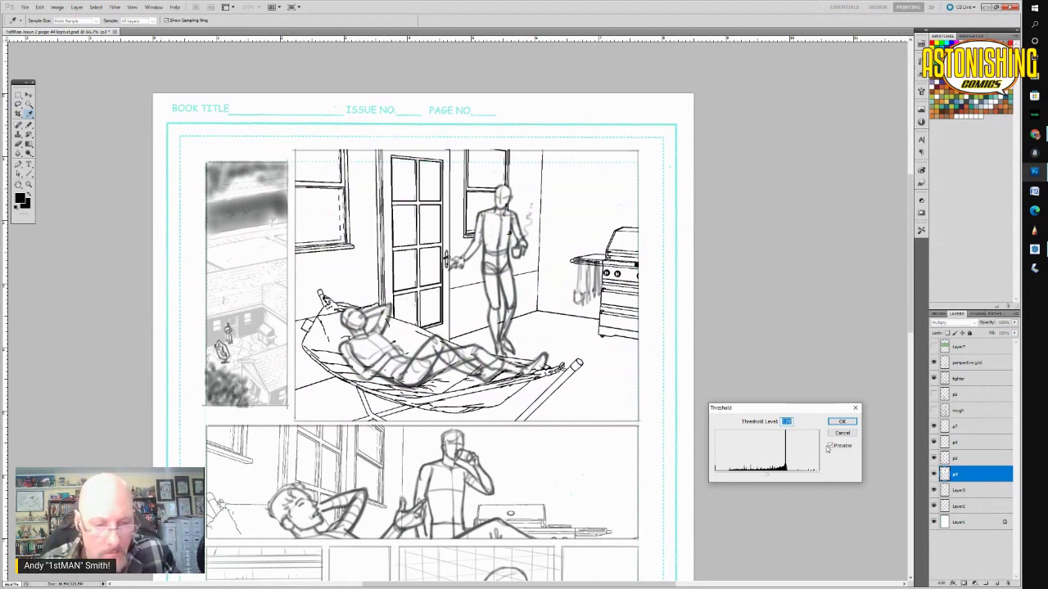
left_click(842, 422)
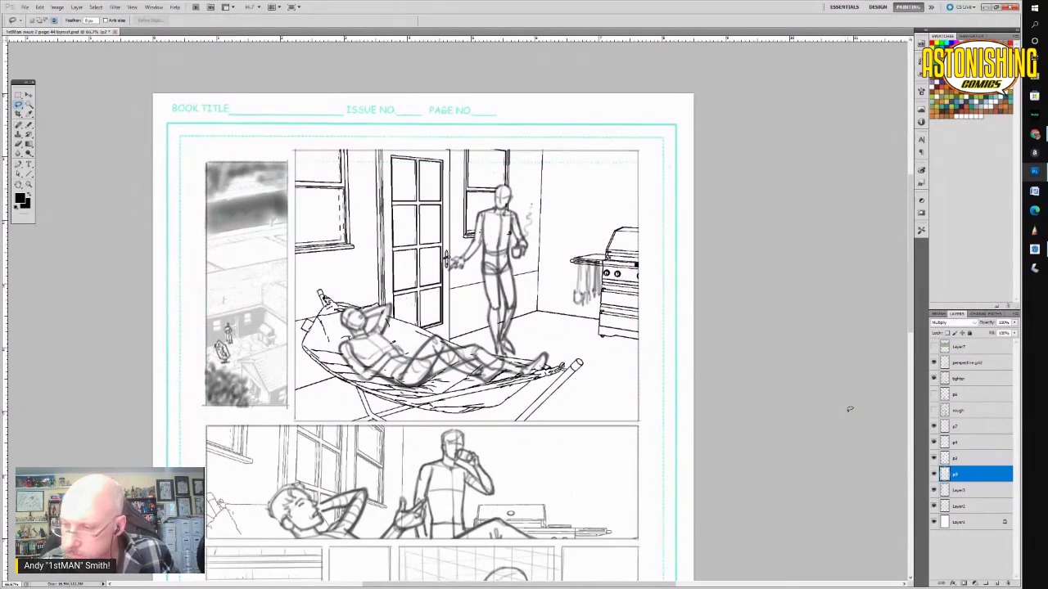
Reduce the p2 layer's opacity to about half and clear its linework overlapping the standing and reclining figures with lasso selections.
left_click(1014, 325)
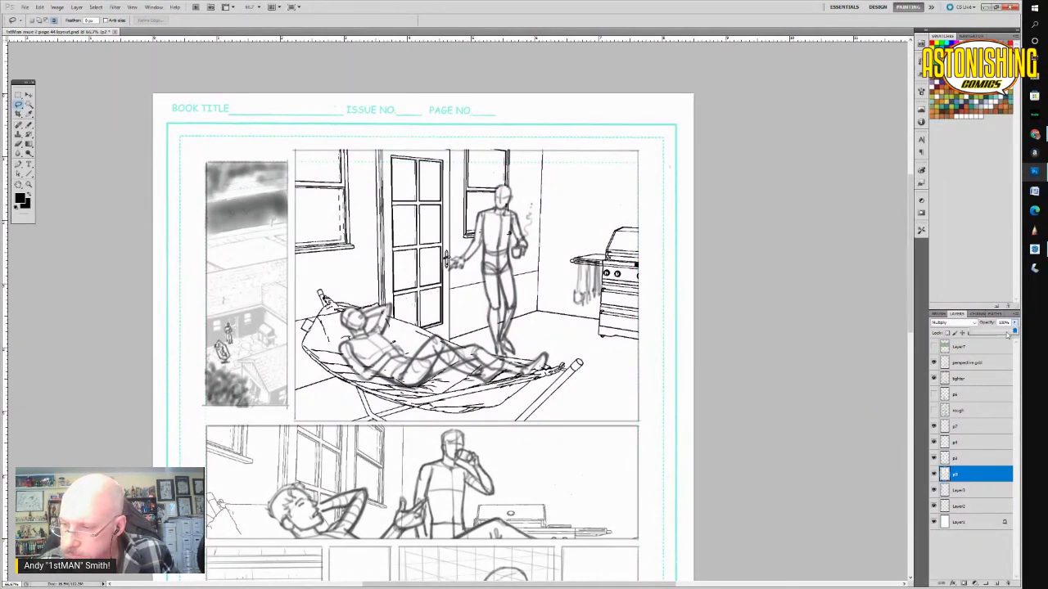
left_click_drag(998, 334, 996, 334)
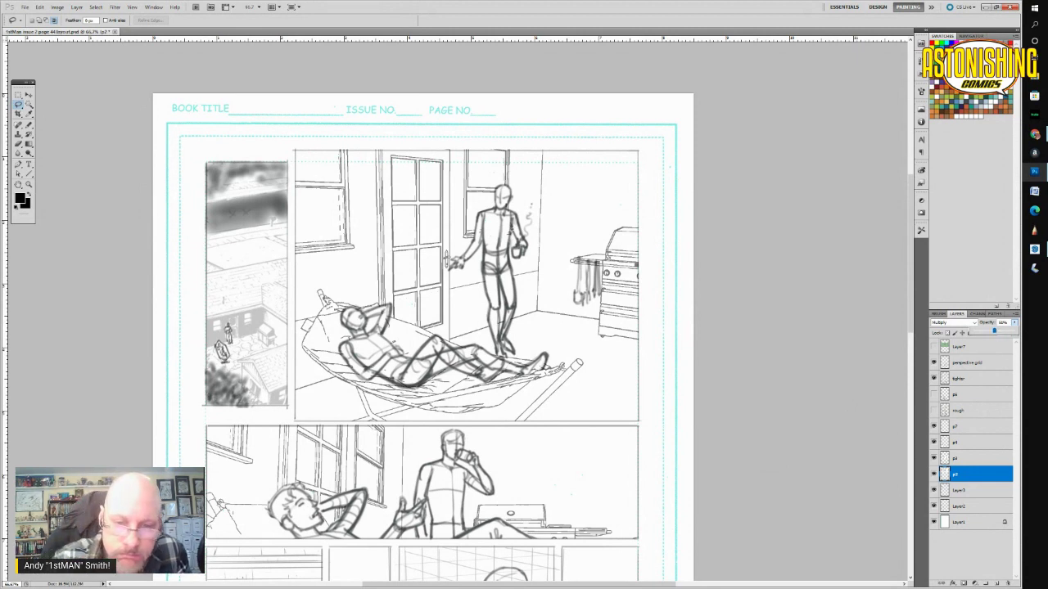
left_click(514, 231)
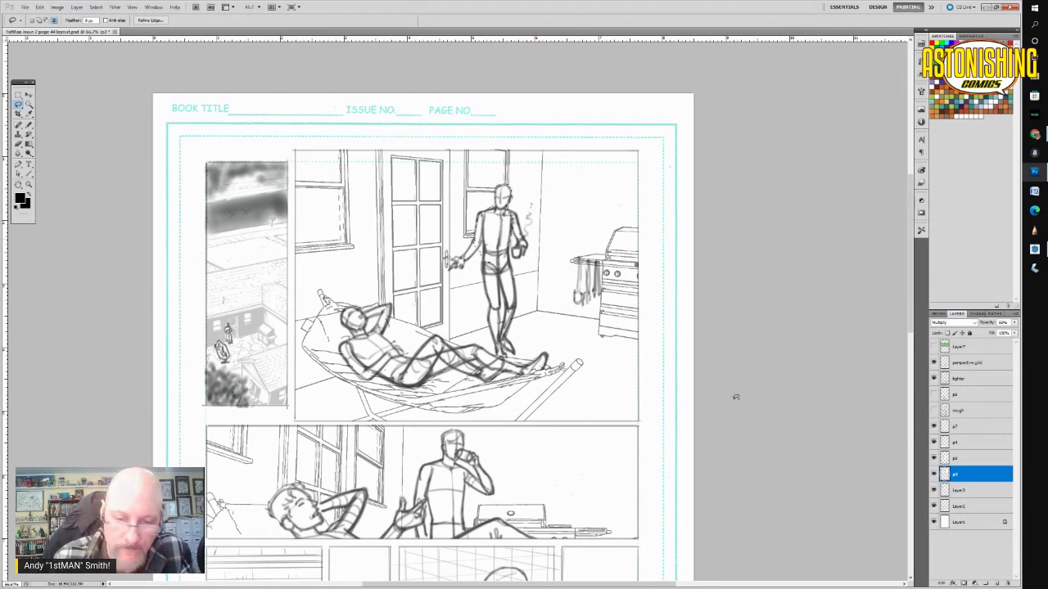
key("ctrl+d")
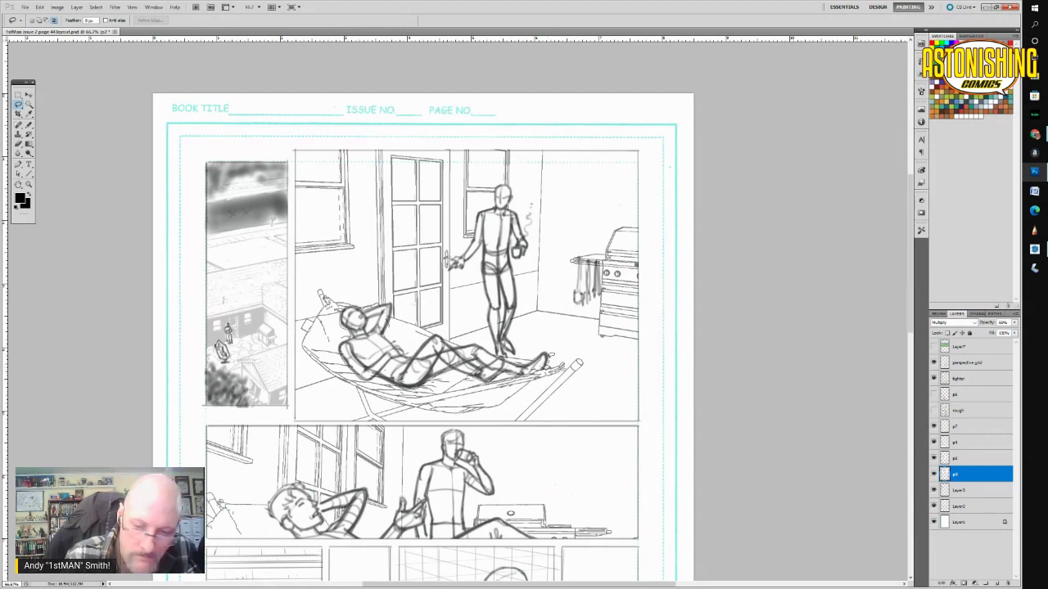
mouse_move(550, 354)
left_mouse_down()
mouse_move(451, 350)
mouse_move(499, 360)
mouse_move(552, 350)
left_mouse_up()
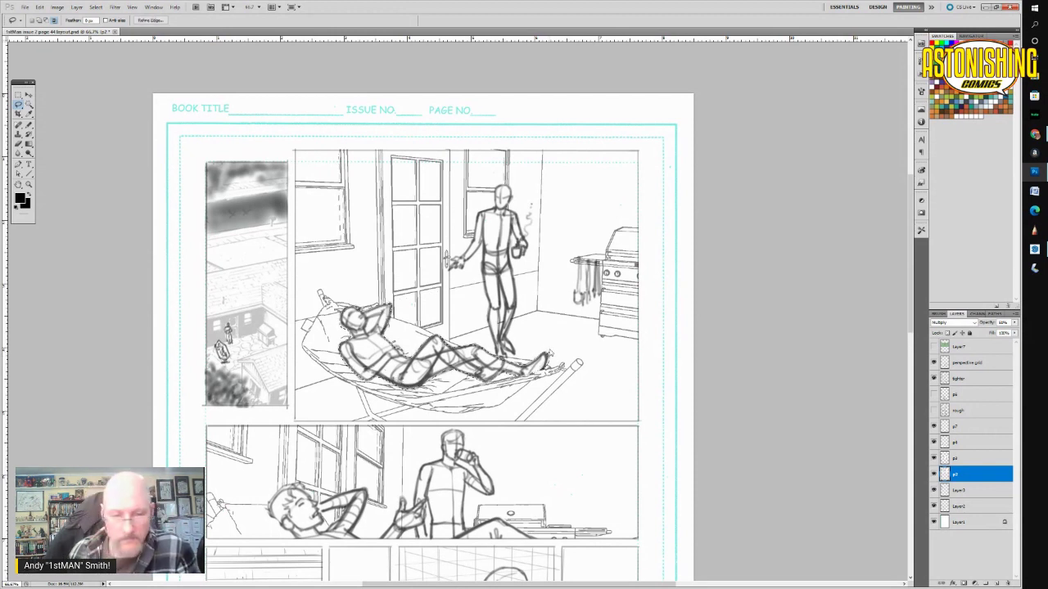
left_click(753, 444)
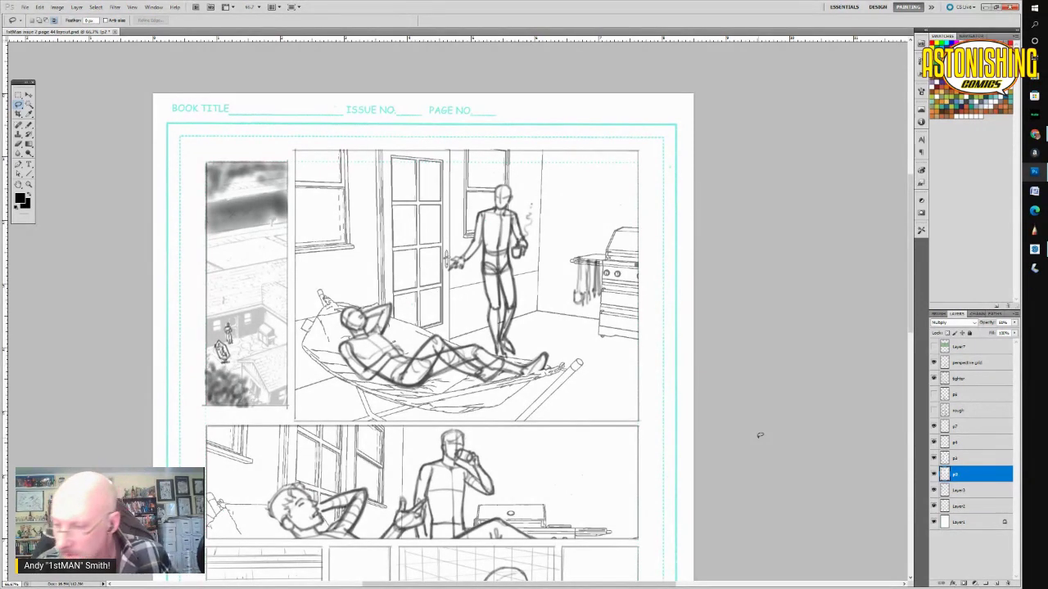
Raise Layer3's opacity to about half to darken the first panel's aerial background linework.
left_click(970, 490)
left_click_drag(1014, 324, 994, 335)
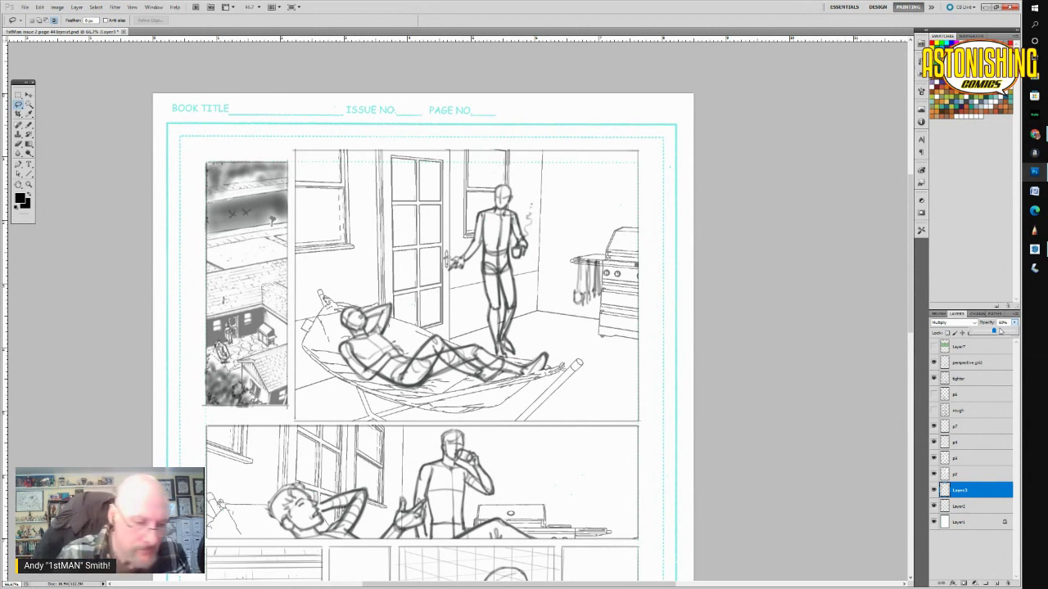
Outline the dark foliage at the base of the first panel on Layer3 with a lasso selection, and deselect it.
left_click(254, 401)
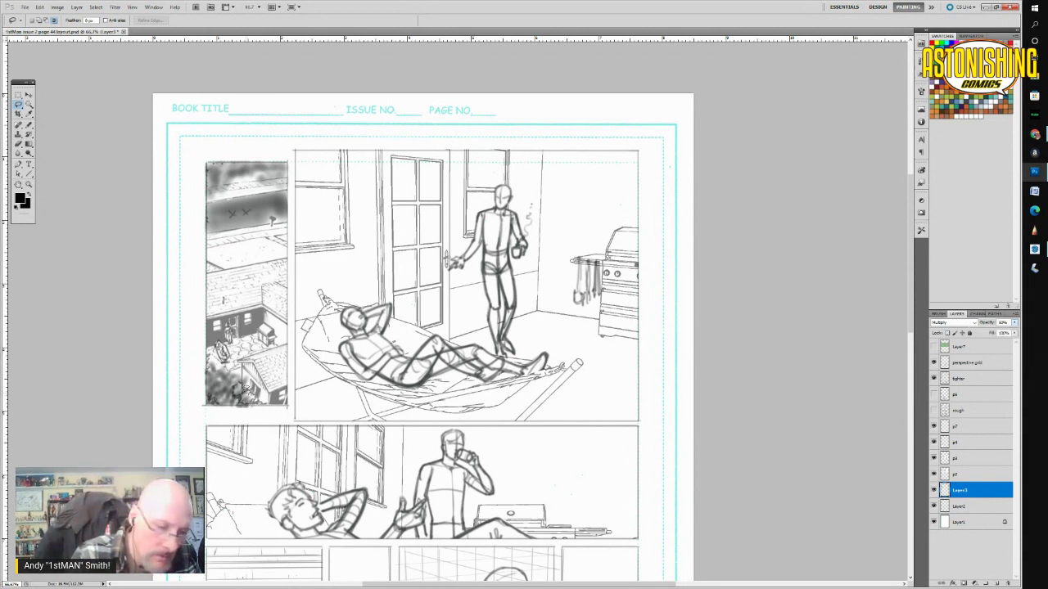
mouse_move(222, 365)
left_mouse_down()
mouse_move(210, 360)
mouse_move(205, 407)
mouse_move(270, 409)
mouse_move(246, 378)
left_mouse_up()
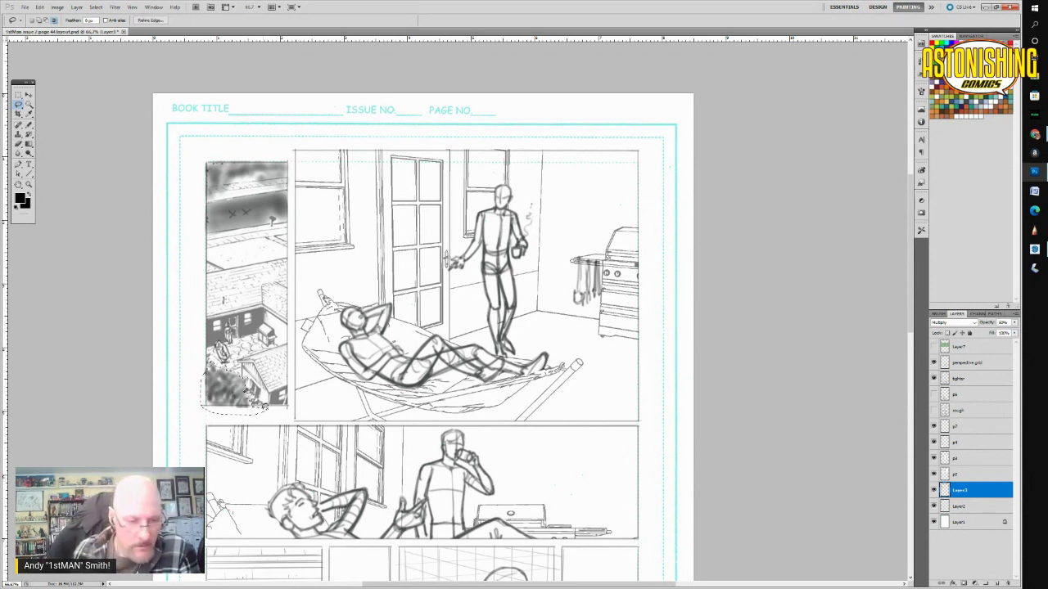
key("ctrl+d")
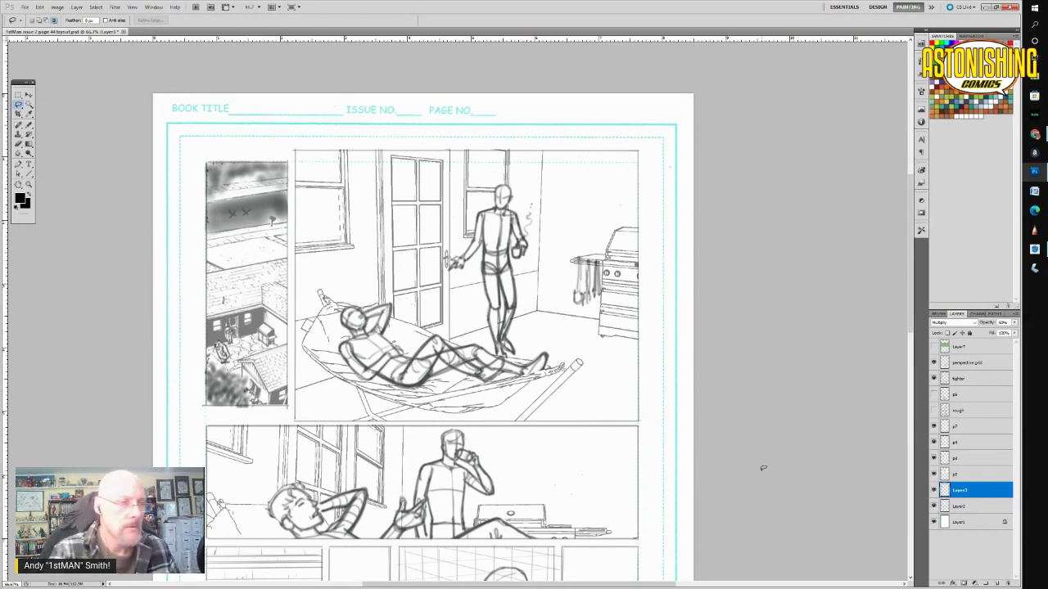
On the lighter layer, lighten the strip between the last two panels with Hue/Saturation and trim the standing figure's shoulder overlap using a small marquee.
left_click(28, 185)
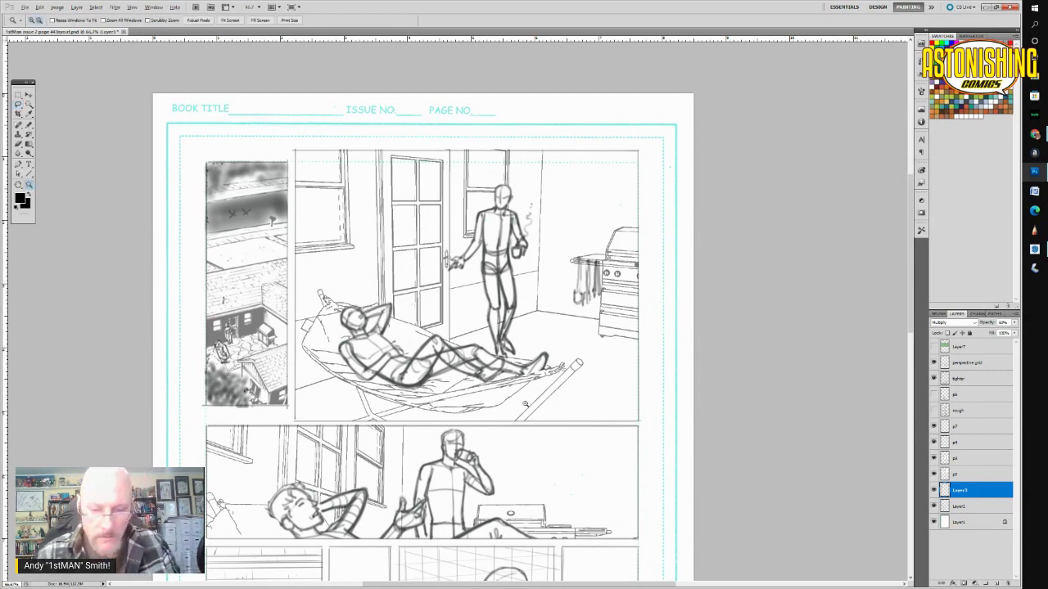
left_click(528, 399, "alt")
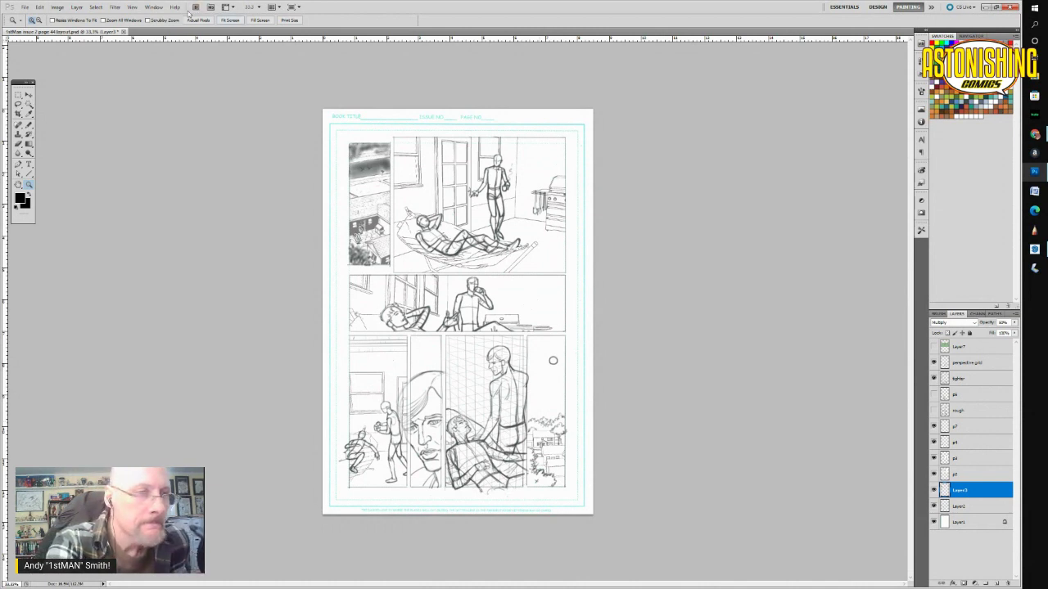
left_click(18, 95)
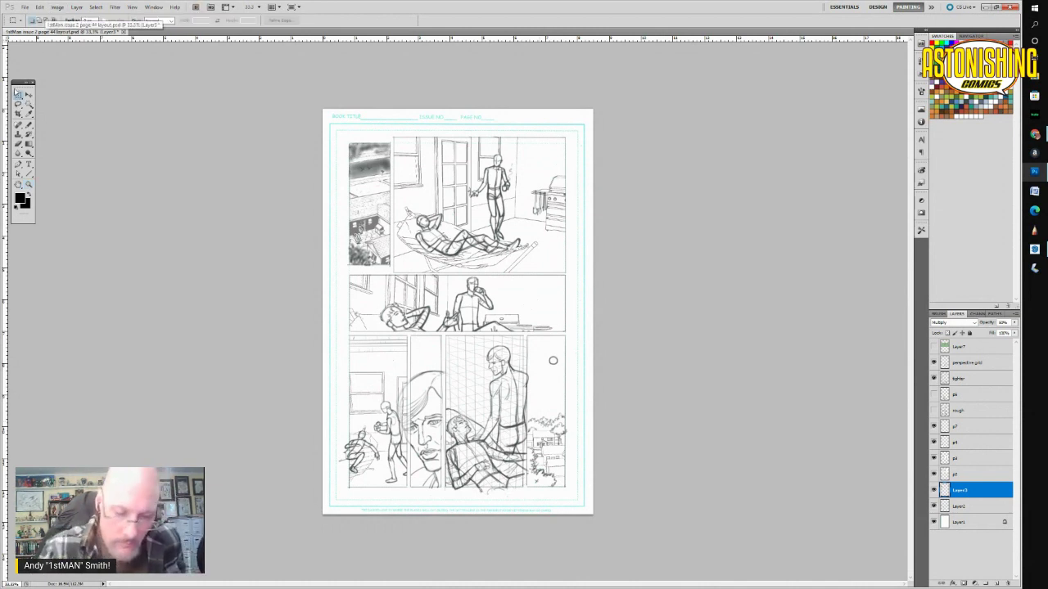
left_click_drag(527, 335, 573, 489)
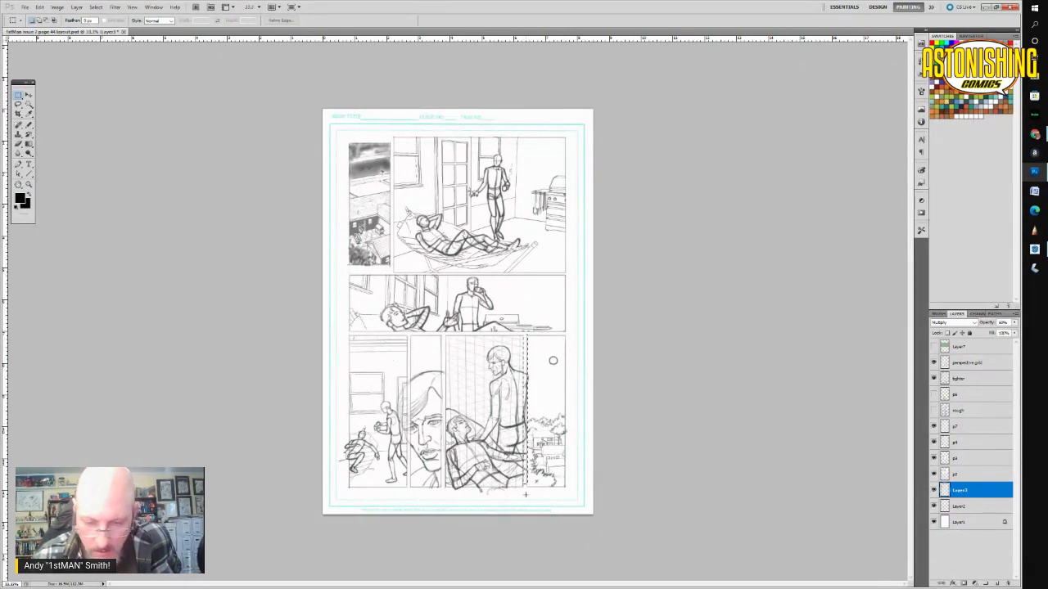
left_click(982, 377)
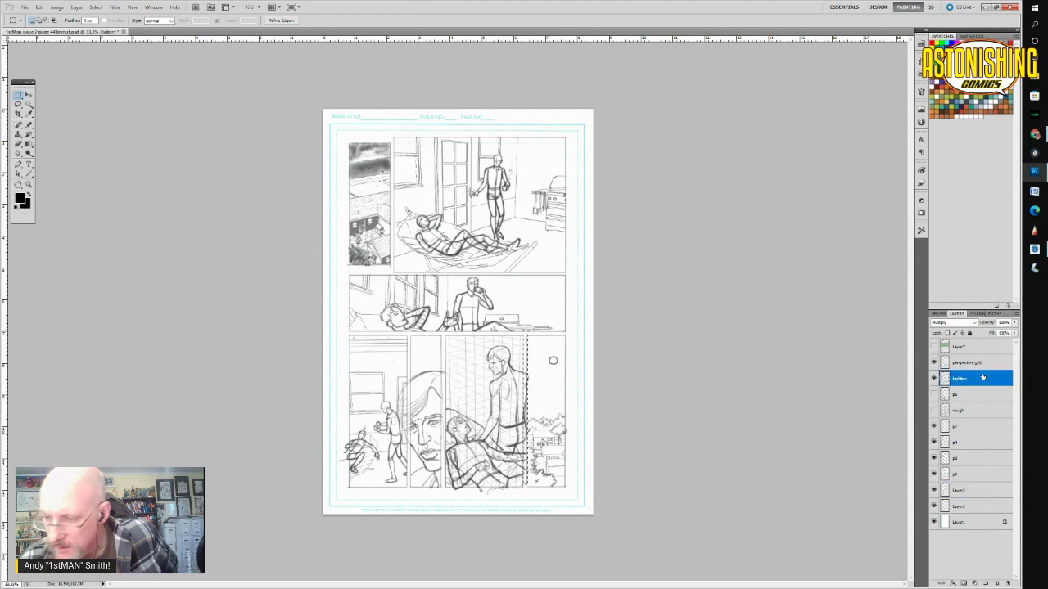
left_click(57, 7)
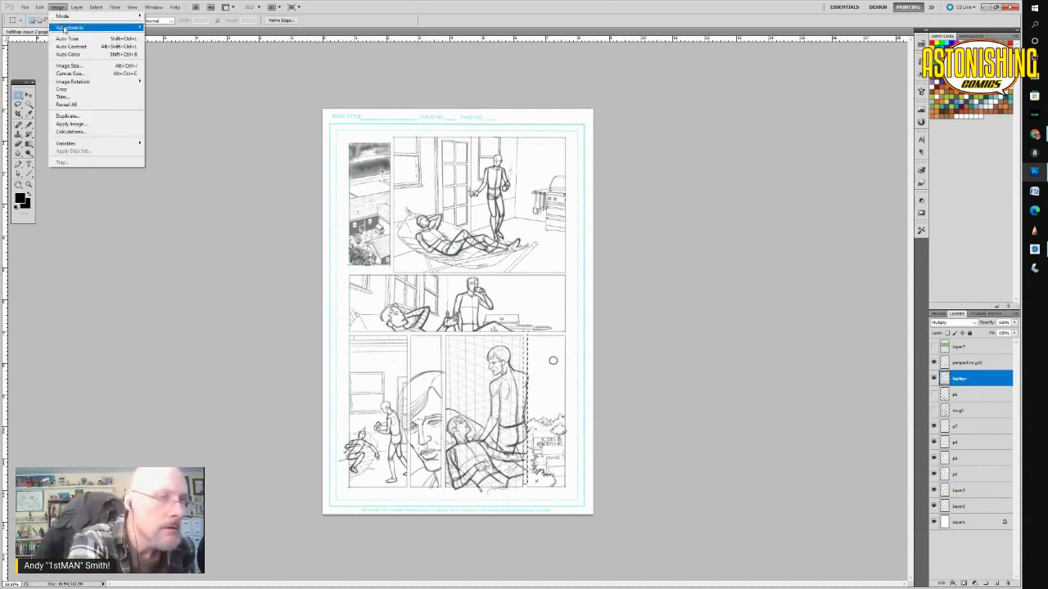
mouse_move(65, 30)
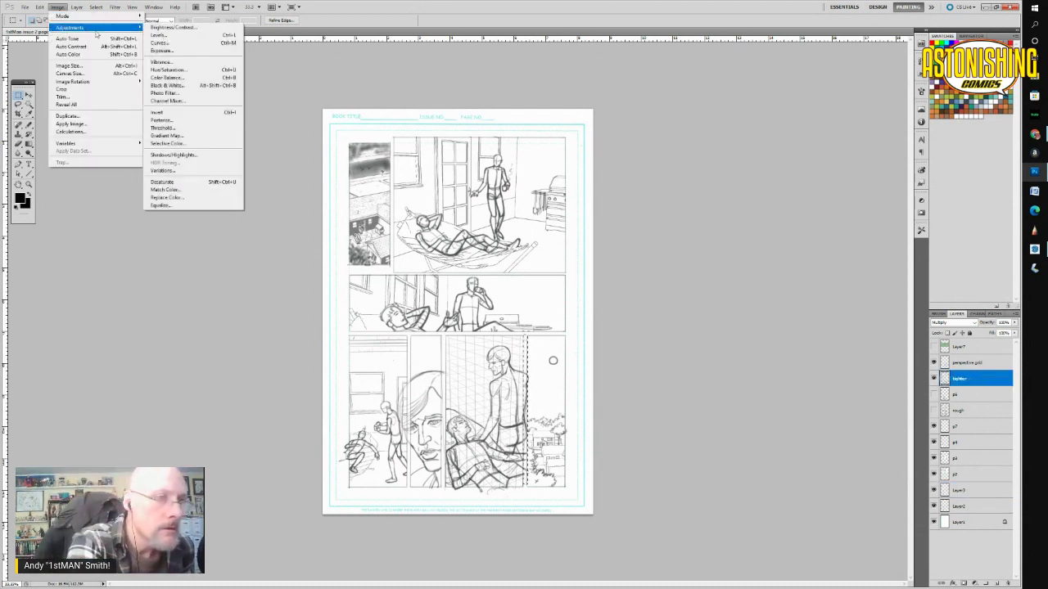
left_click(174, 71)
left_click_drag(834, 401, 860, 403)
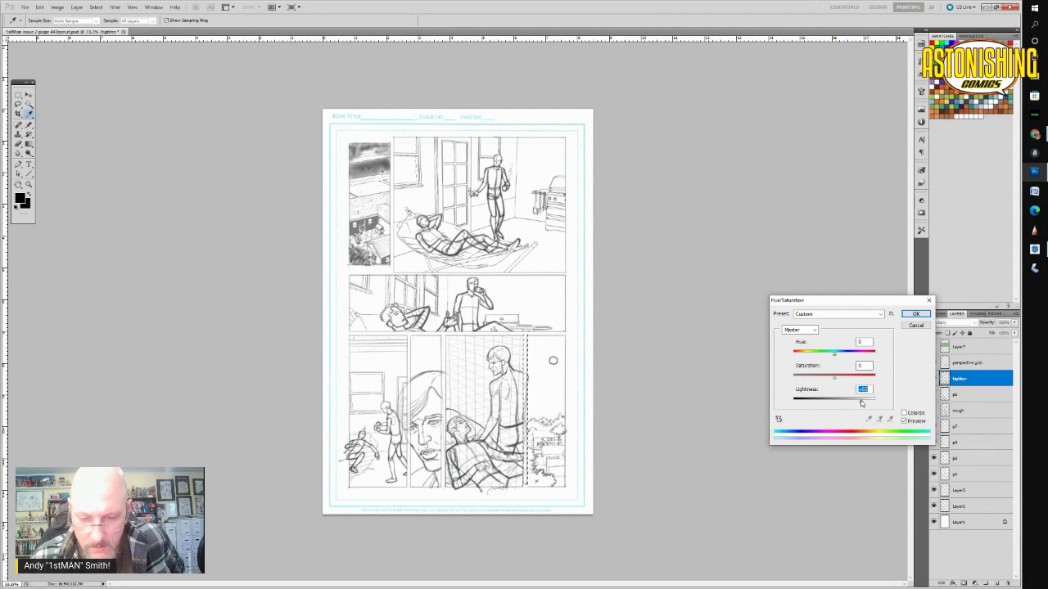
left_click(915, 316)
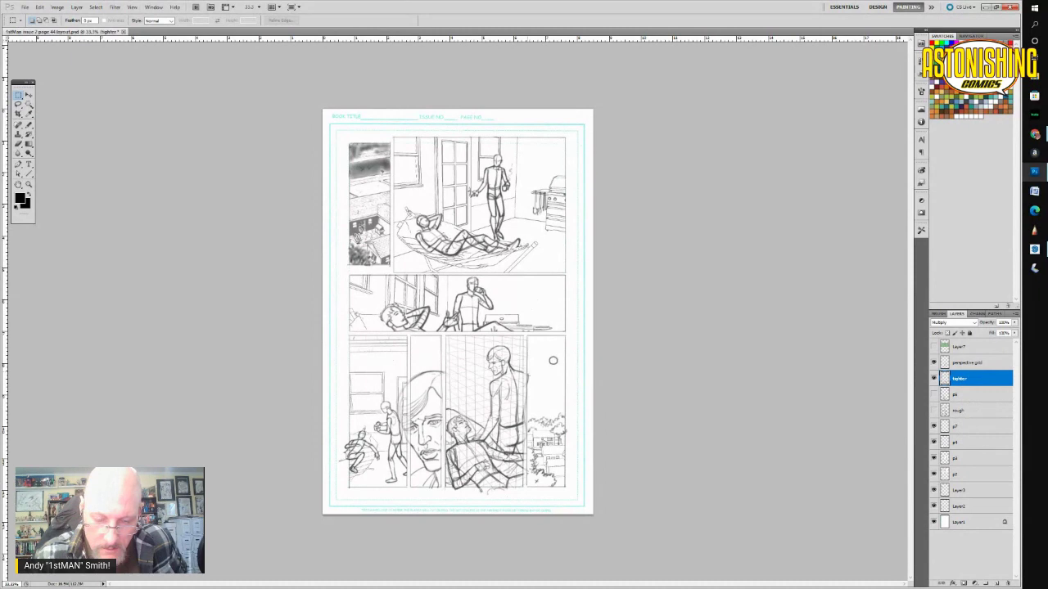
left_click_drag(534, 389, 536, 392)
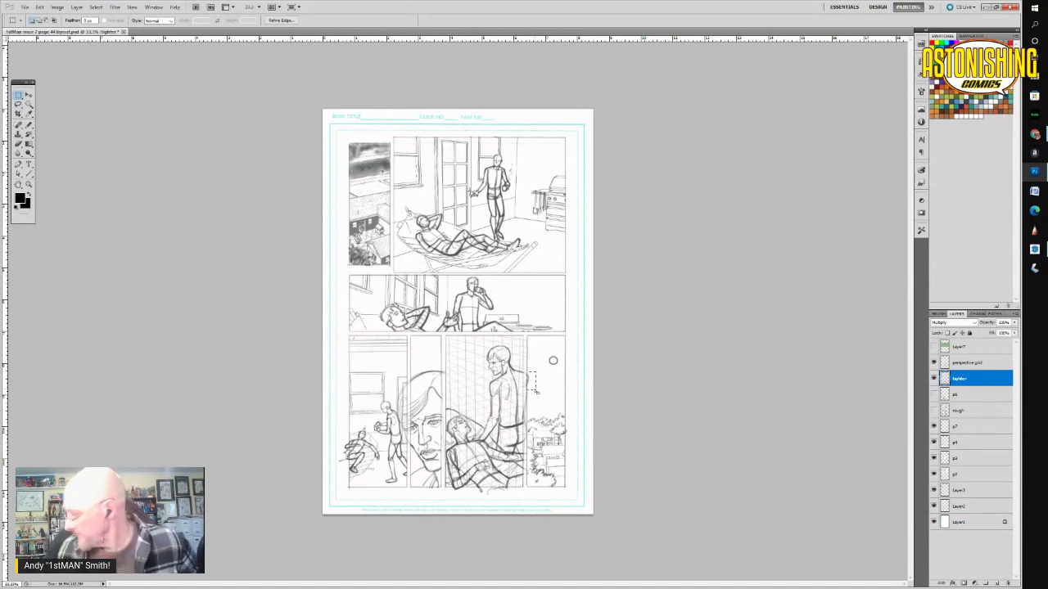
left_click(656, 496)
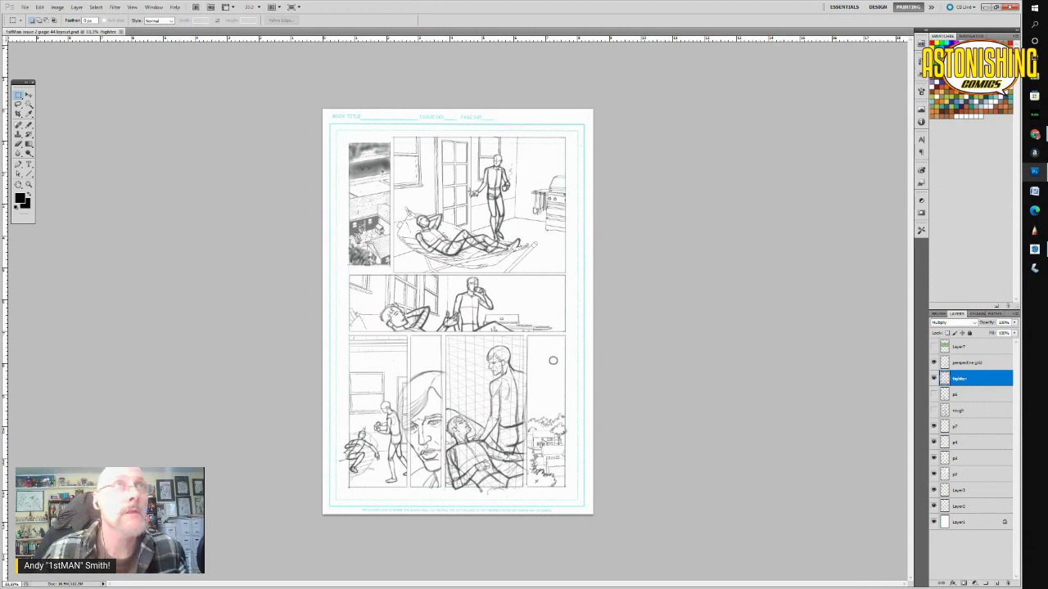
Flatten all layers of the page 44 layout into a single background, discarding the hidden layers.
key("alt+Tab")
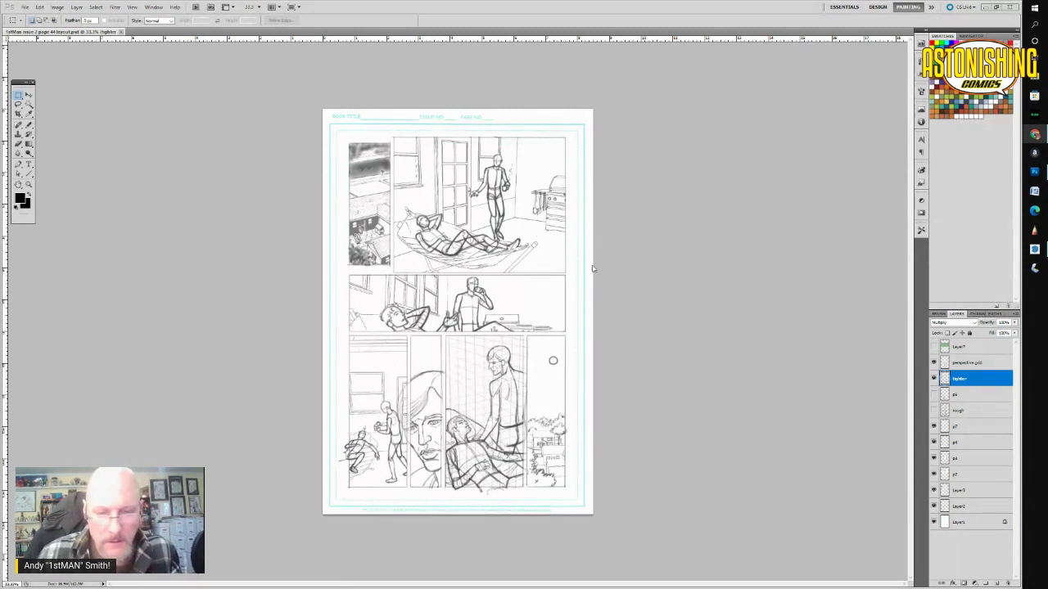
left_click(1017, 316)
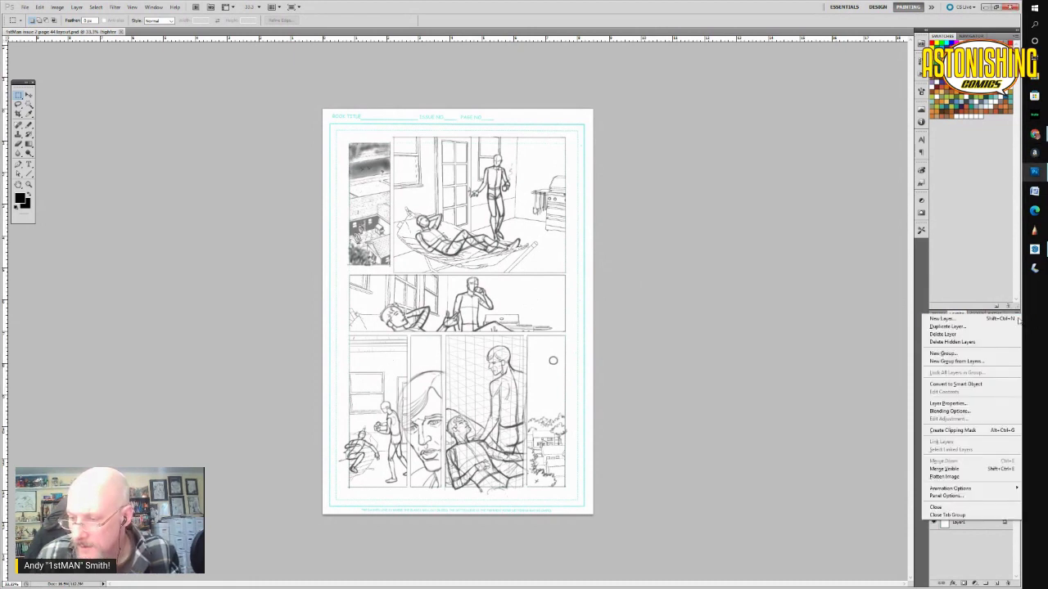
left_click(949, 478)
left_click(495, 218)
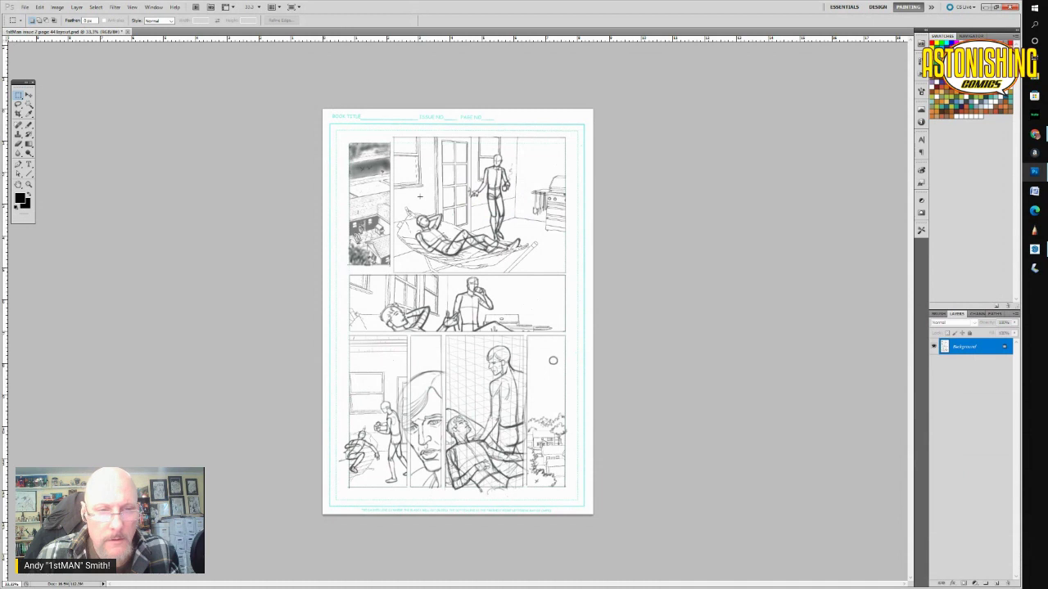
Convert the flattened page from RGB to Grayscale mode, discarding its colour information.
left_click(58, 7)
mouse_move(65, 15)
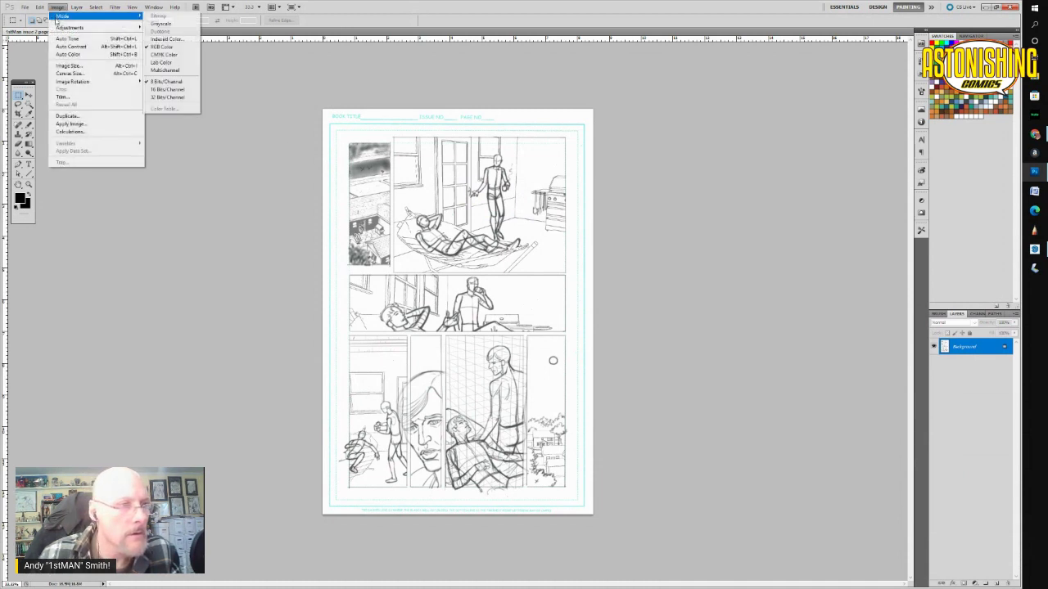
left_click(160, 24)
left_click(501, 228)
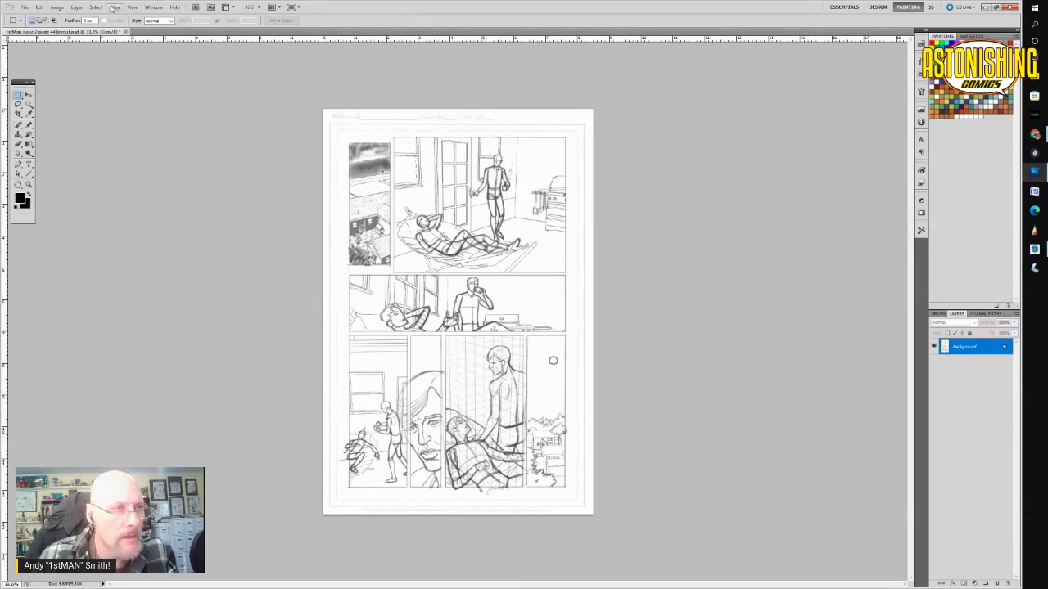
Convert the grayscale page to a Duotone of type Monotone using the light blue ink.
left_click(57, 7)
mouse_move(60, 21)
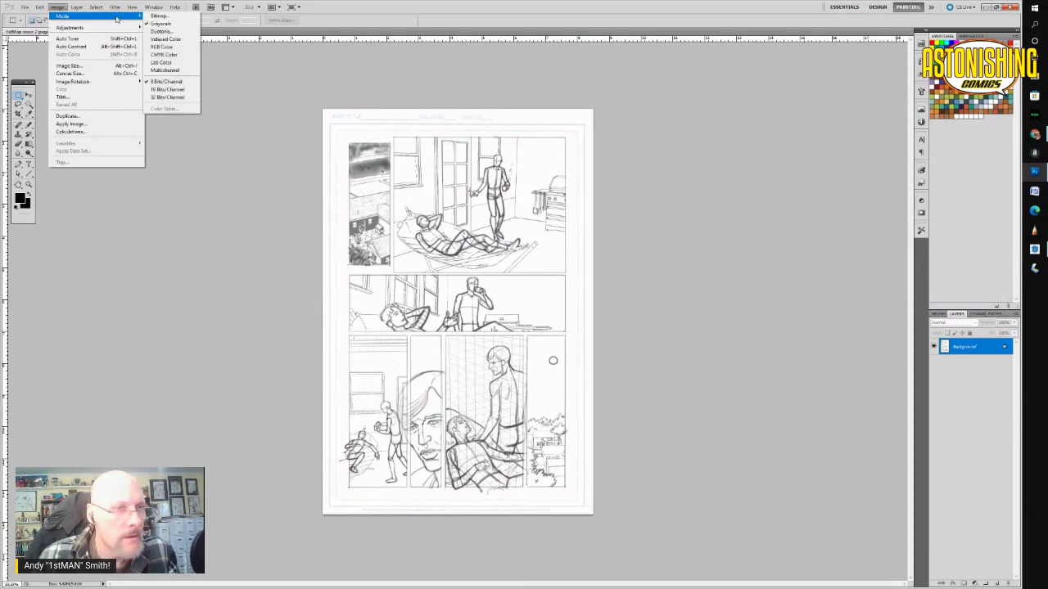
left_click(162, 31)
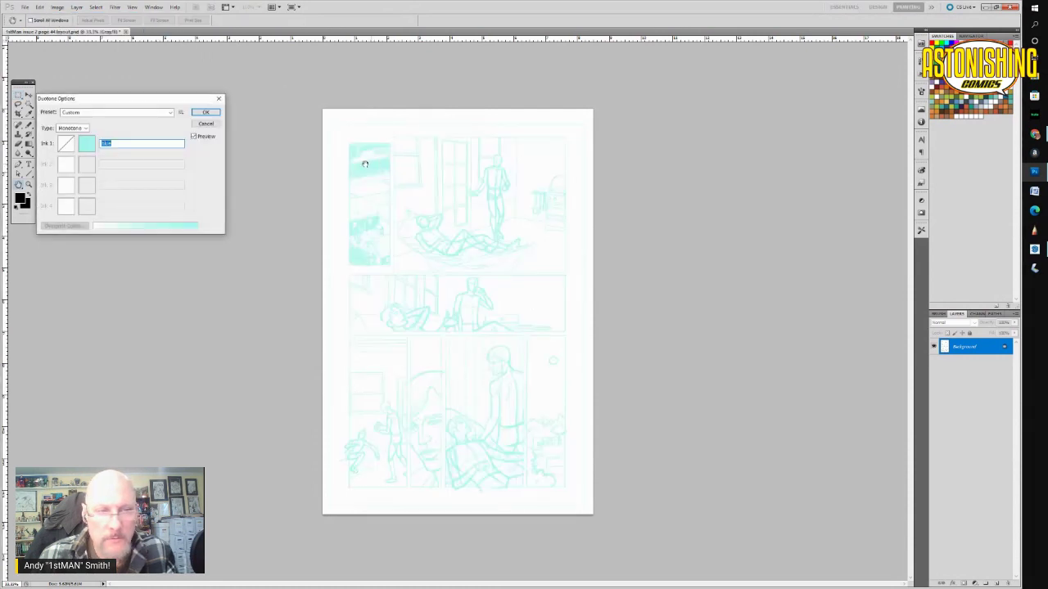
left_click(214, 113)
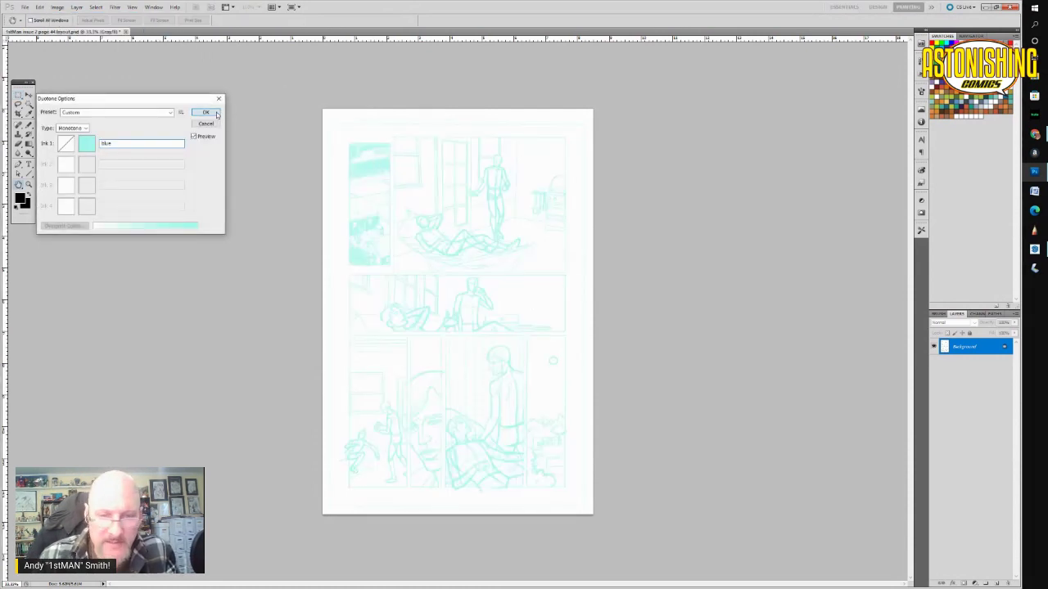
Select the header strip holding the book title, issue and page fields and darken its text by raising the Levels shadow input.
left_click_drag(331, 113, 522, 122)
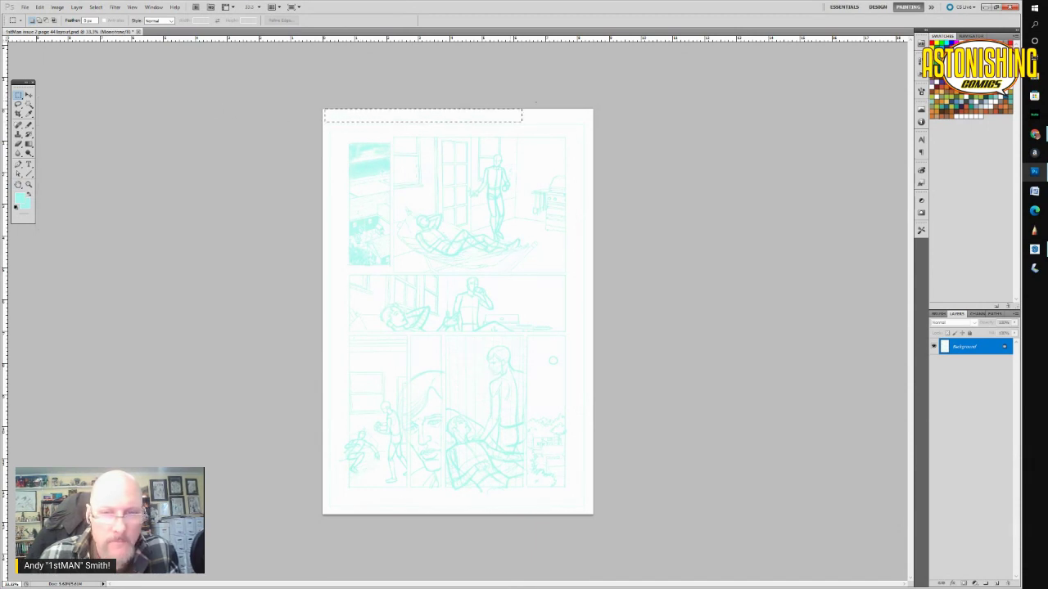
left_click(57, 8)
mouse_move(70, 27)
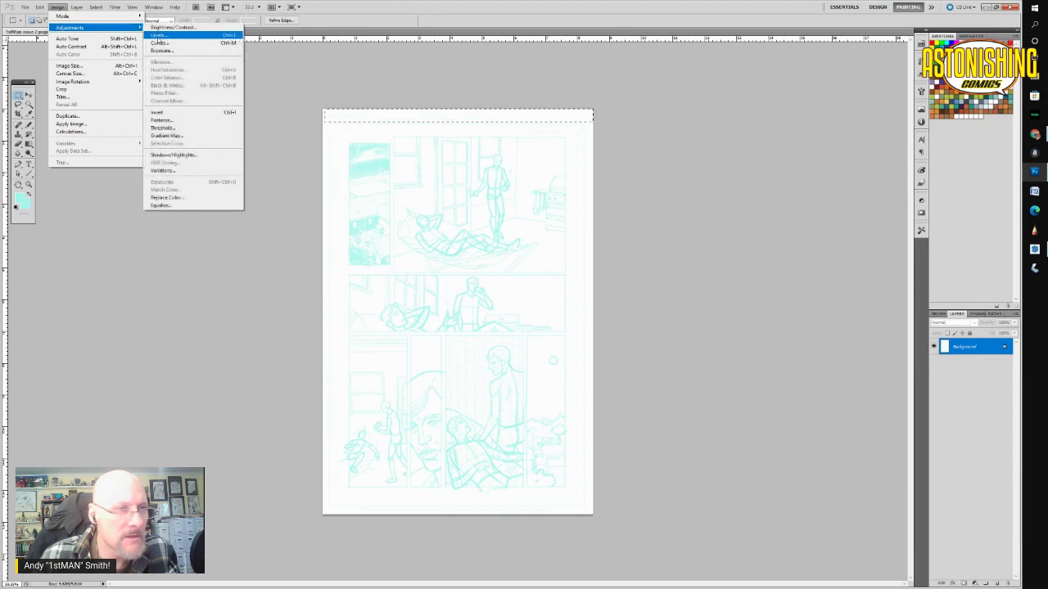
left_click(168, 37)
left_click_drag(744, 405, 822, 400)
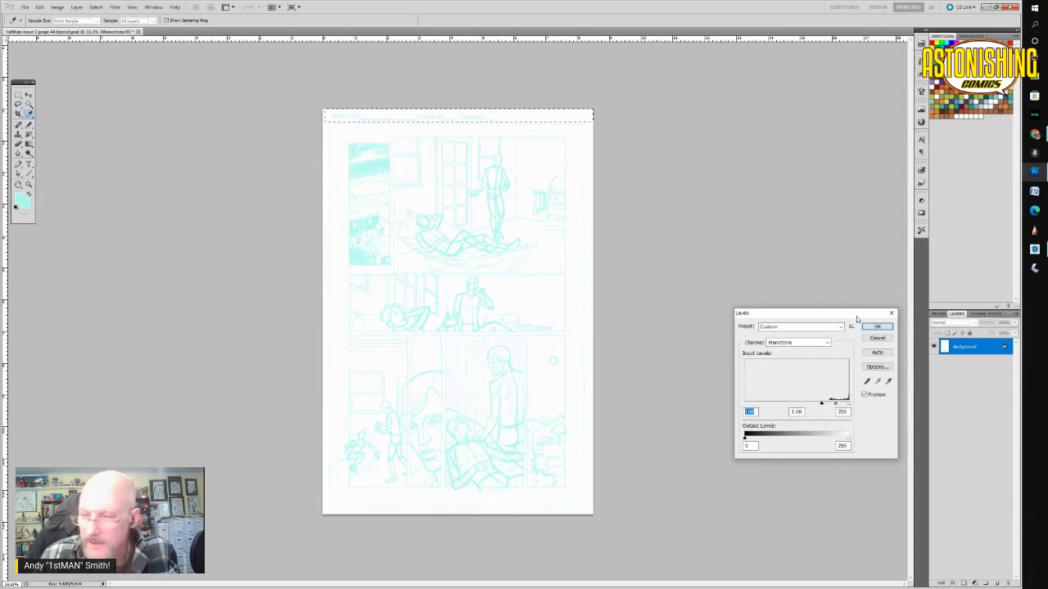
left_click(877, 326)
key("m")
left_click(211, 202)
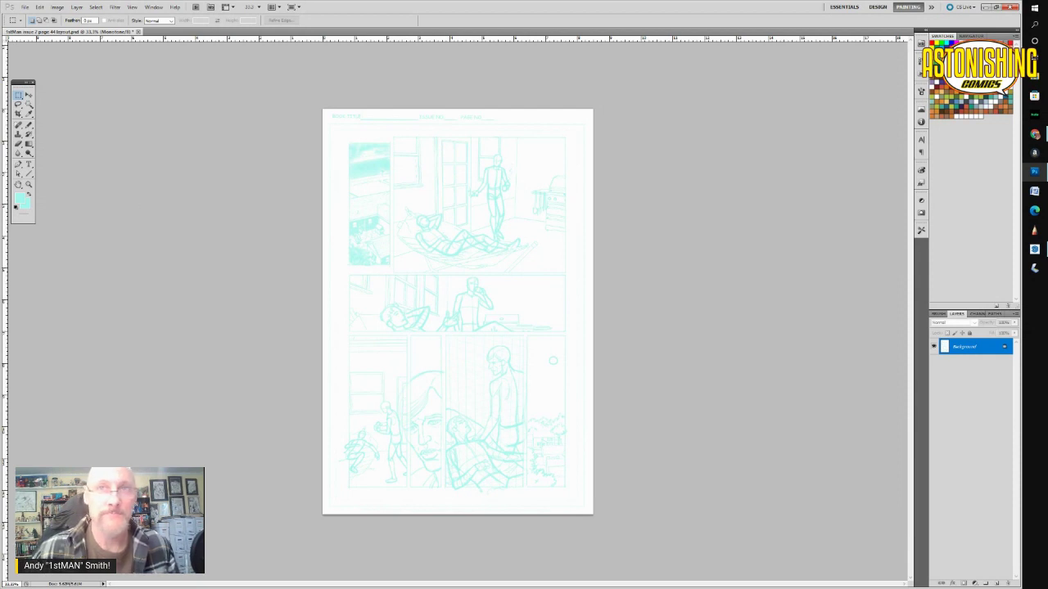
Print one copy of the blue-line page on the EPSON WF-7510, scaled to fit the 11 x 17 in media.
left_click(26, 8)
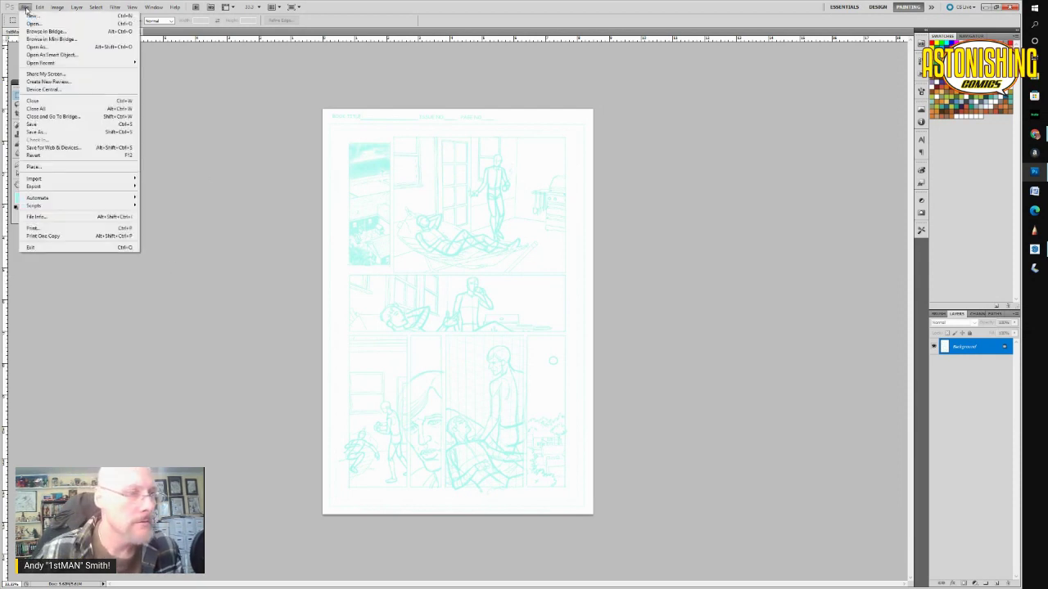
left_click(45, 228)
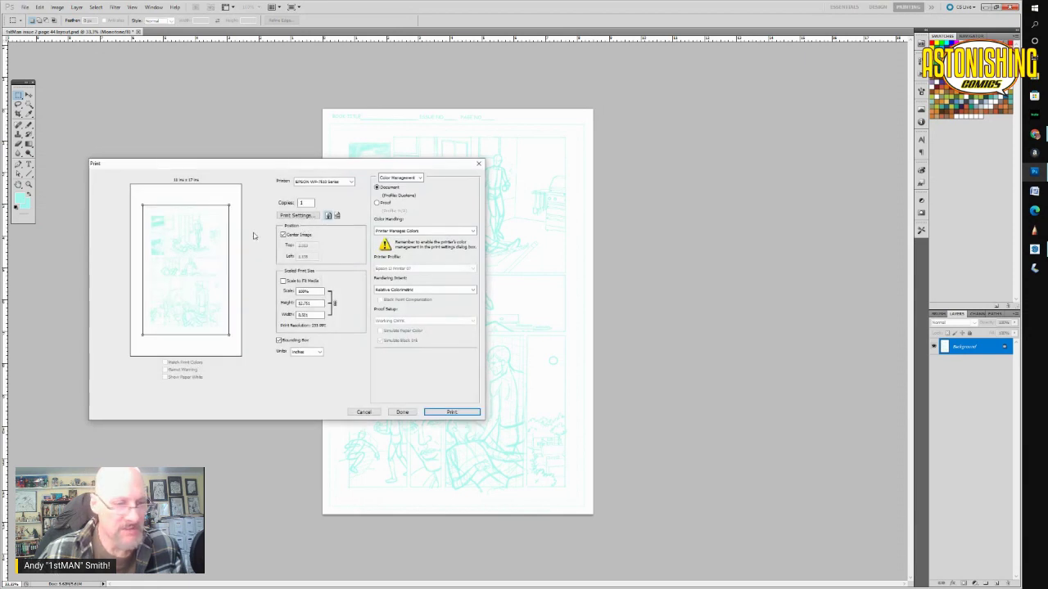
left_click(283, 281)
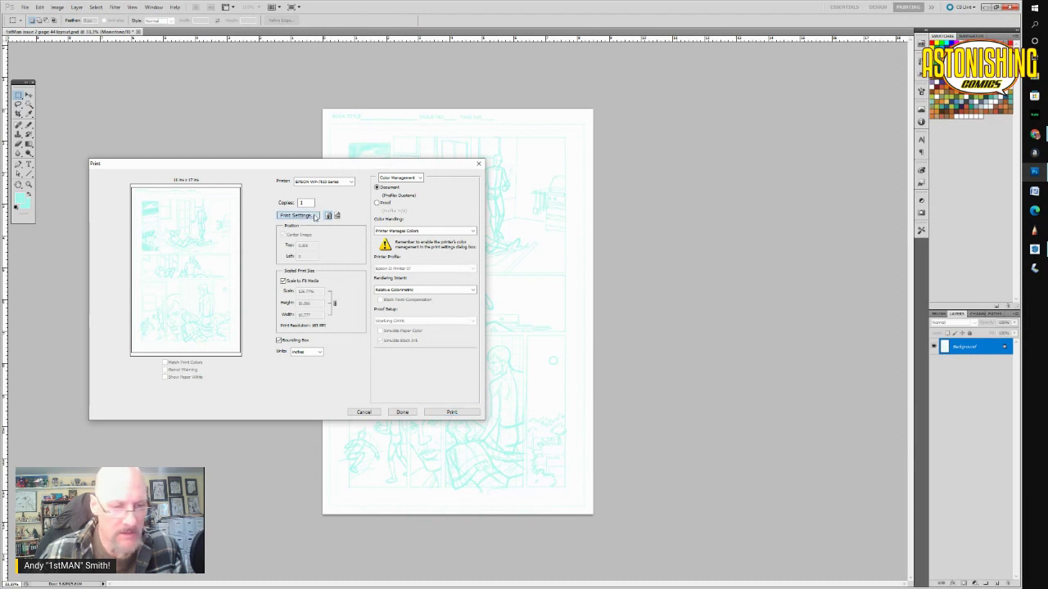
left_click(296, 215)
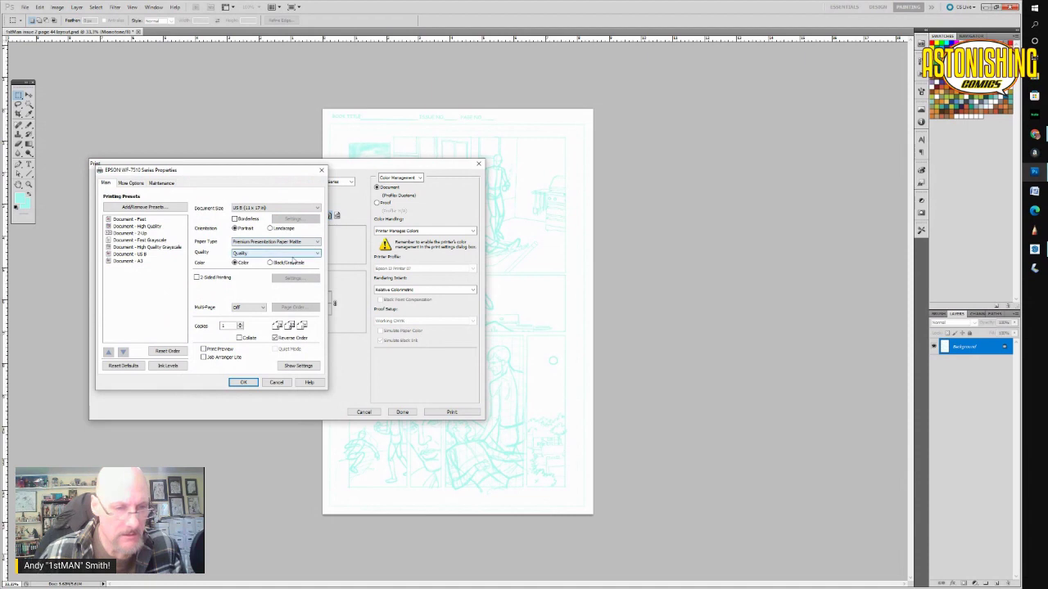
left_click(243, 382)
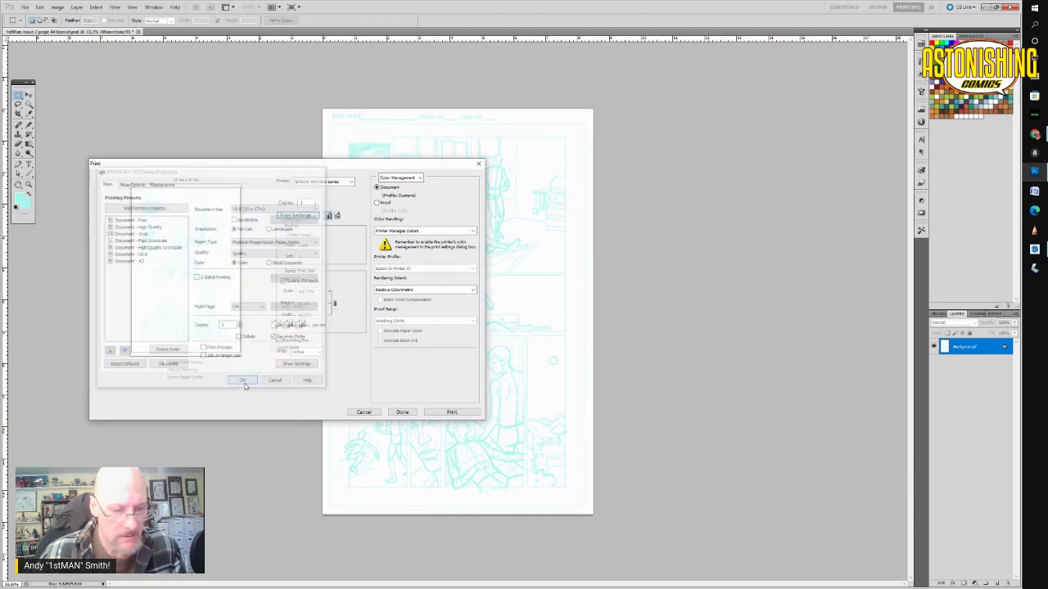
left_click(438, 414)
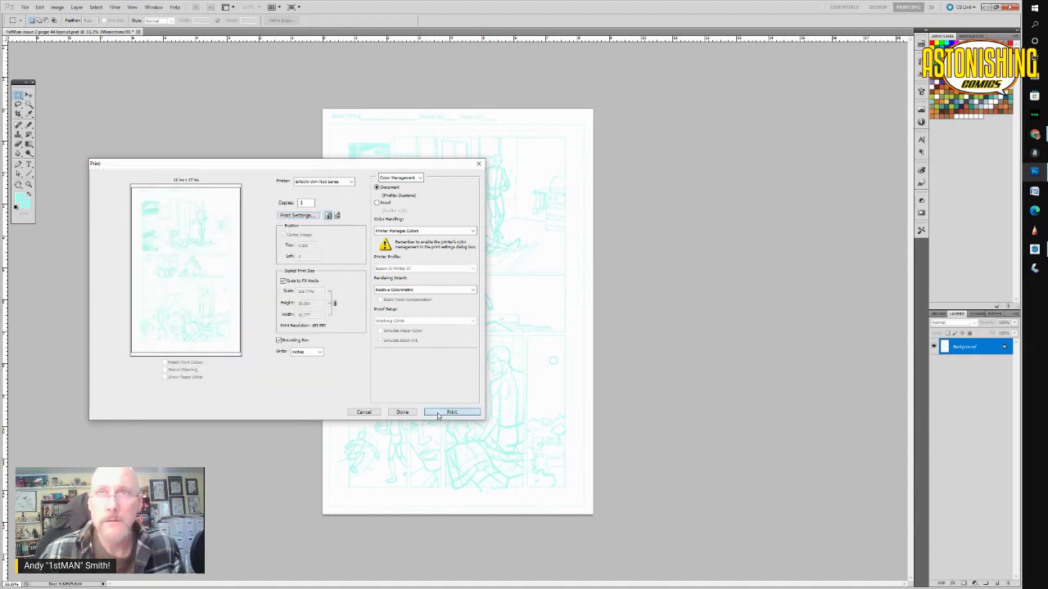